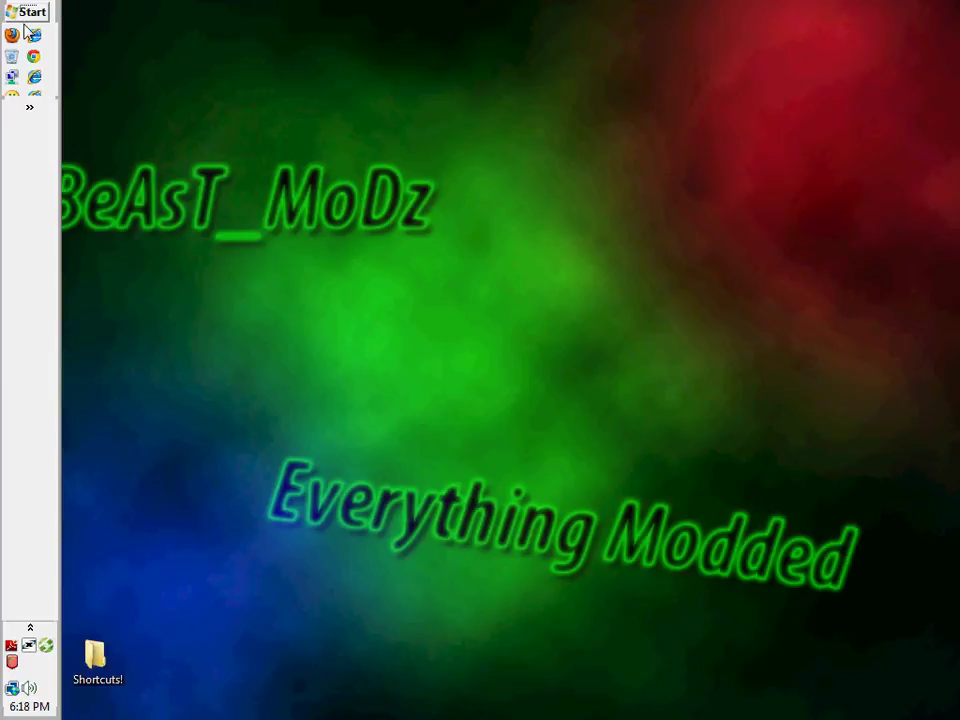
Launch Chrome and go to psp-hacks.com from the 'psp' address bar suggestion
click(36, 9)
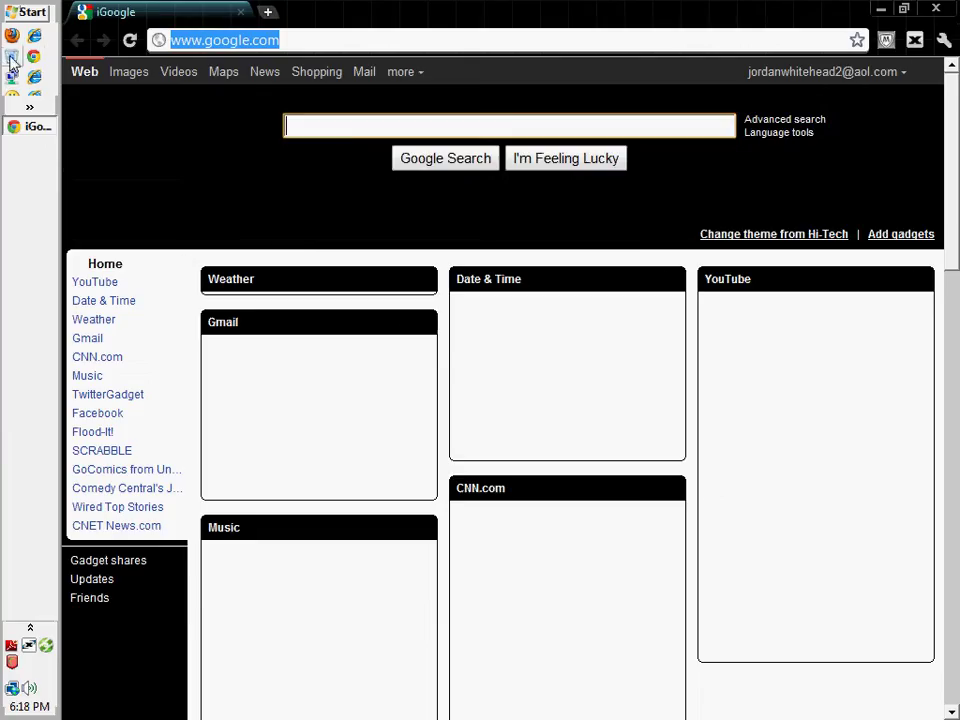
text(psp-hacks)
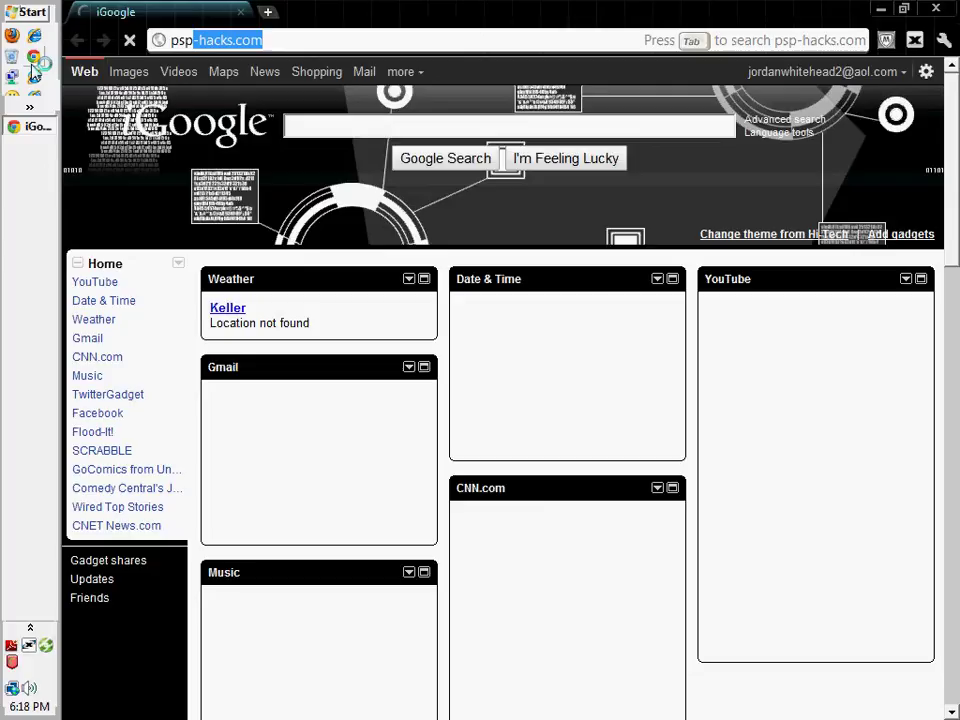
key(Return)
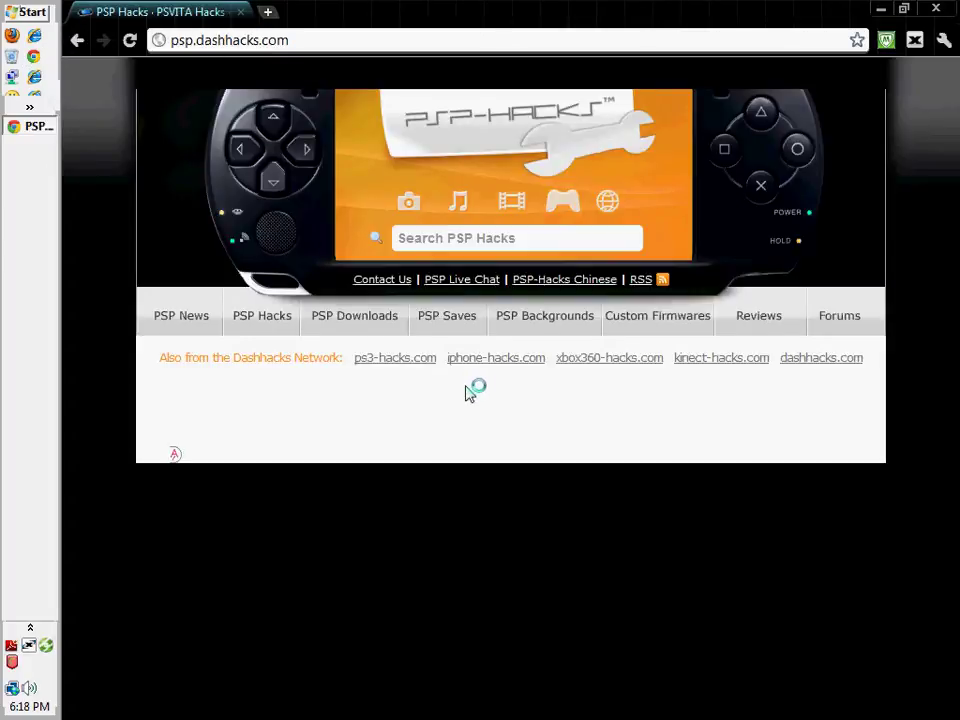
Search the PSP-Hacks site for 'tempAR v16.1'
click(448, 242)
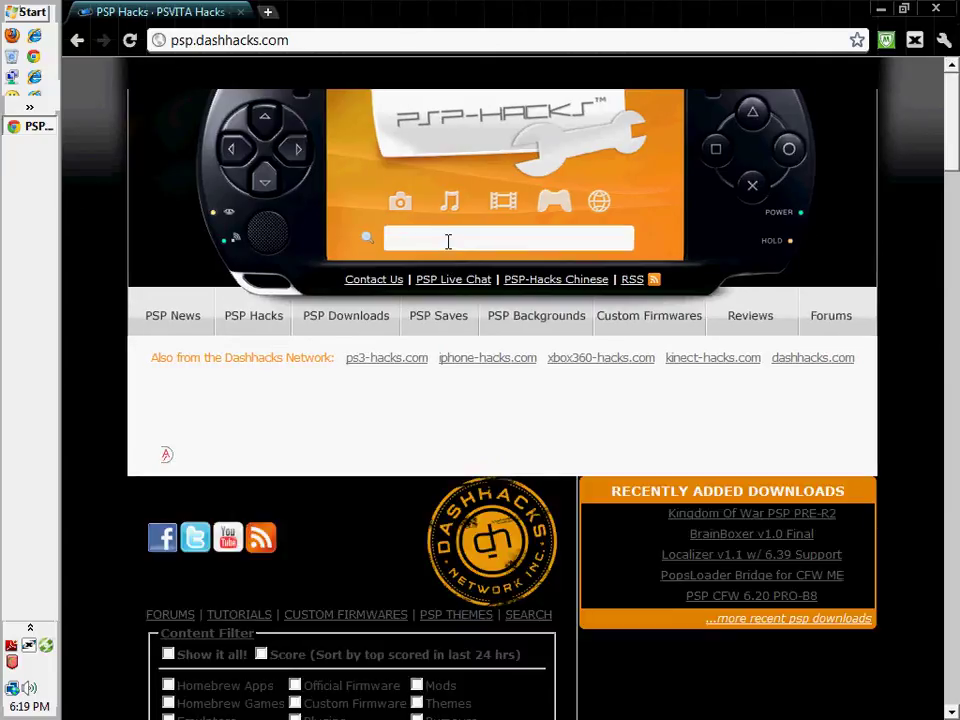
text(tempAR)
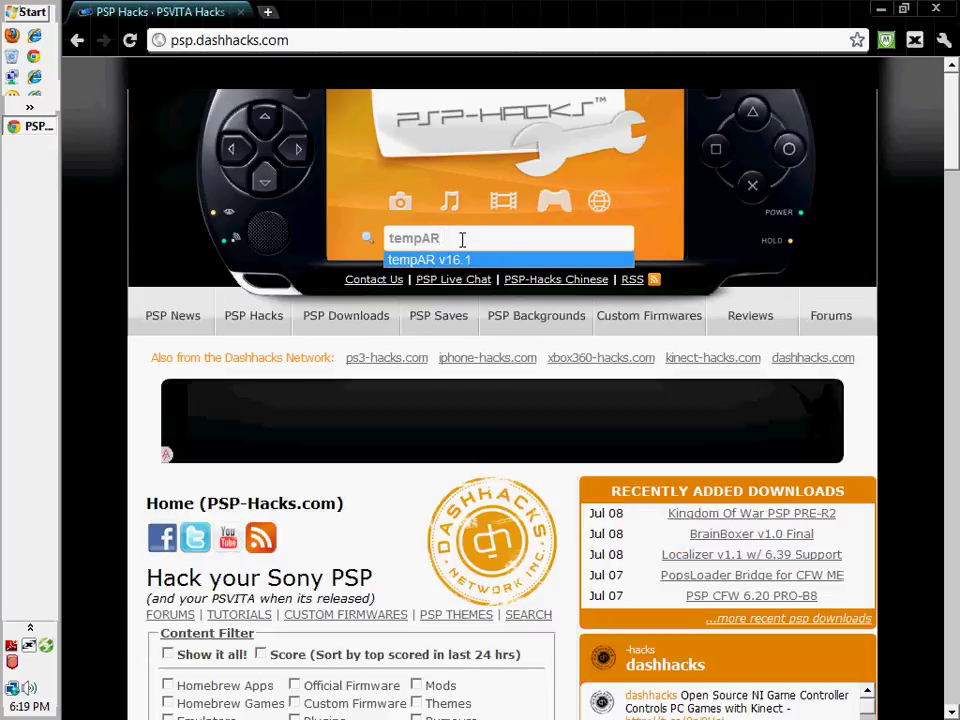
text( v)
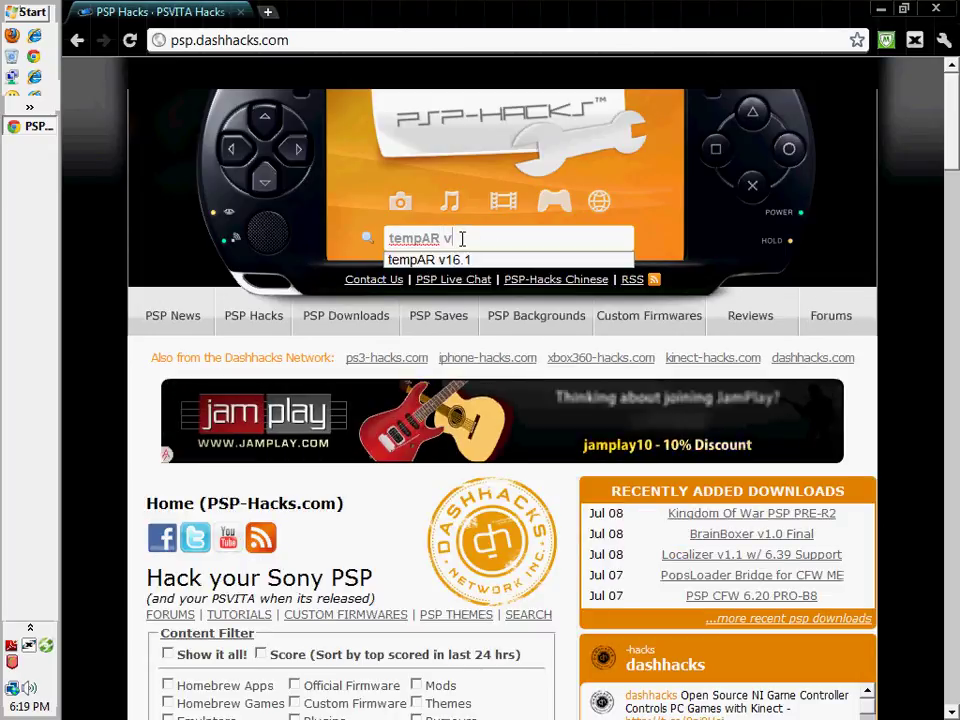
click(463, 266)
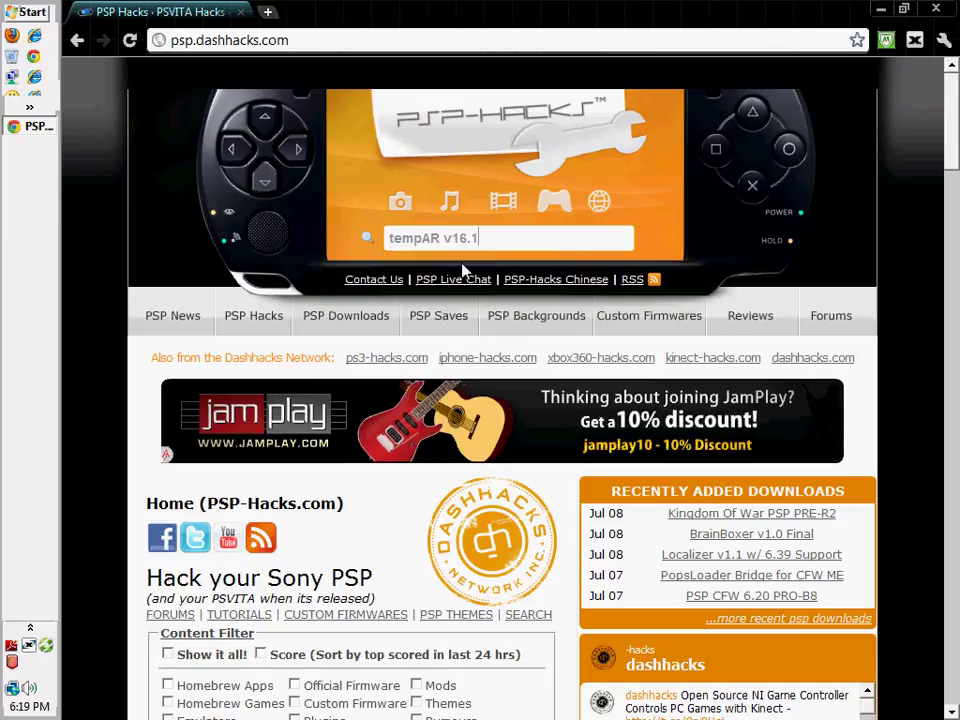
key(Return)
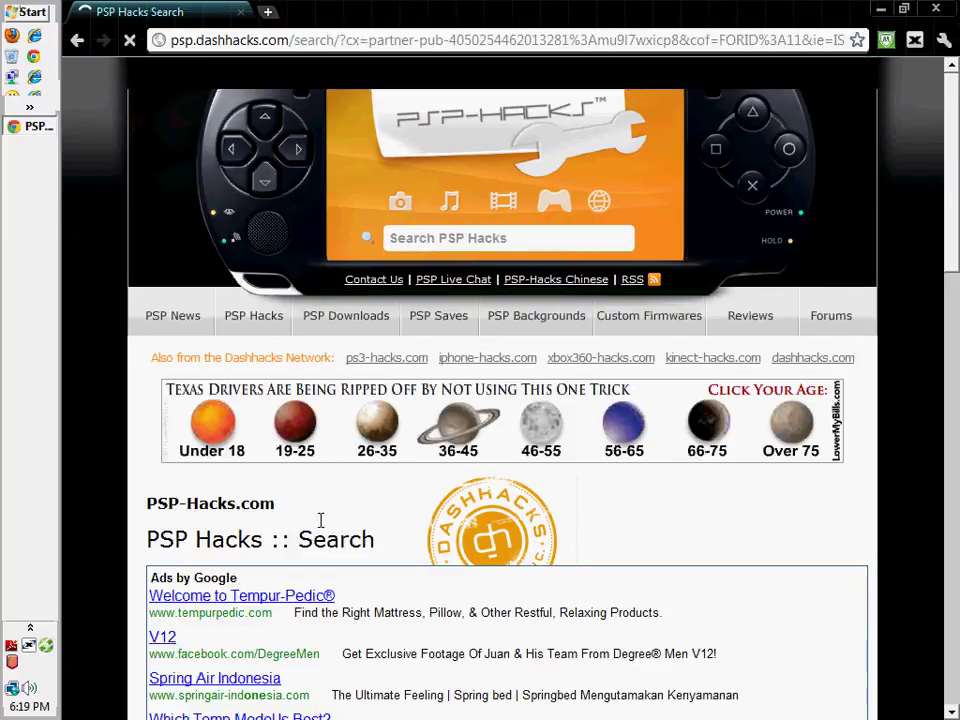
Open the TempAR v1.63 (NitePR Mod) result and download tempar-1.63.zip
scroll(275, 515, down, 5)
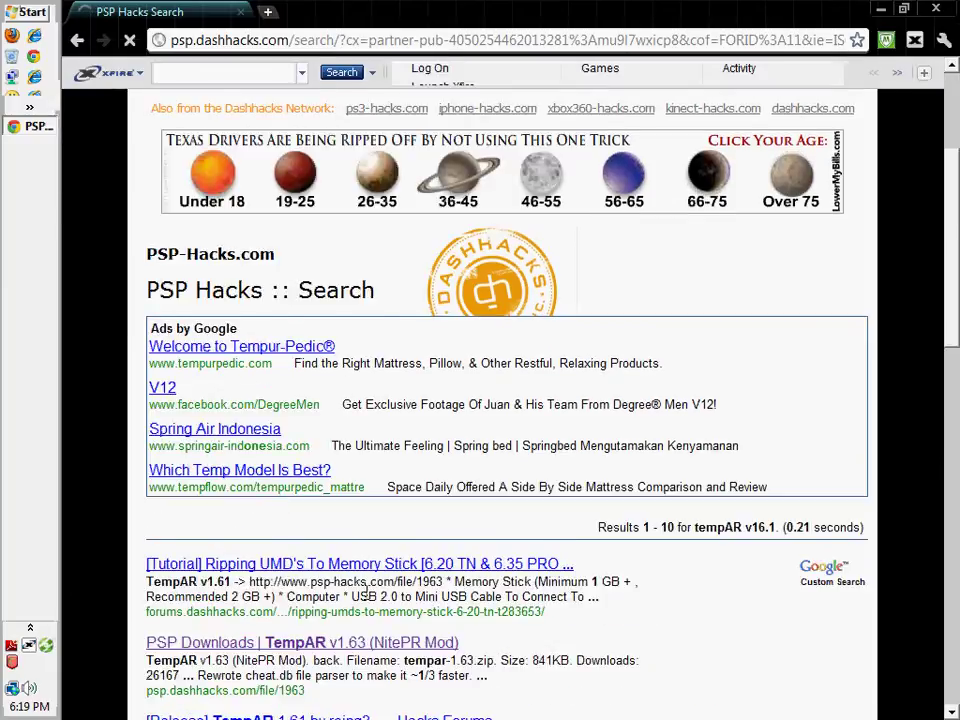
scroll(370, 592, down, 5)
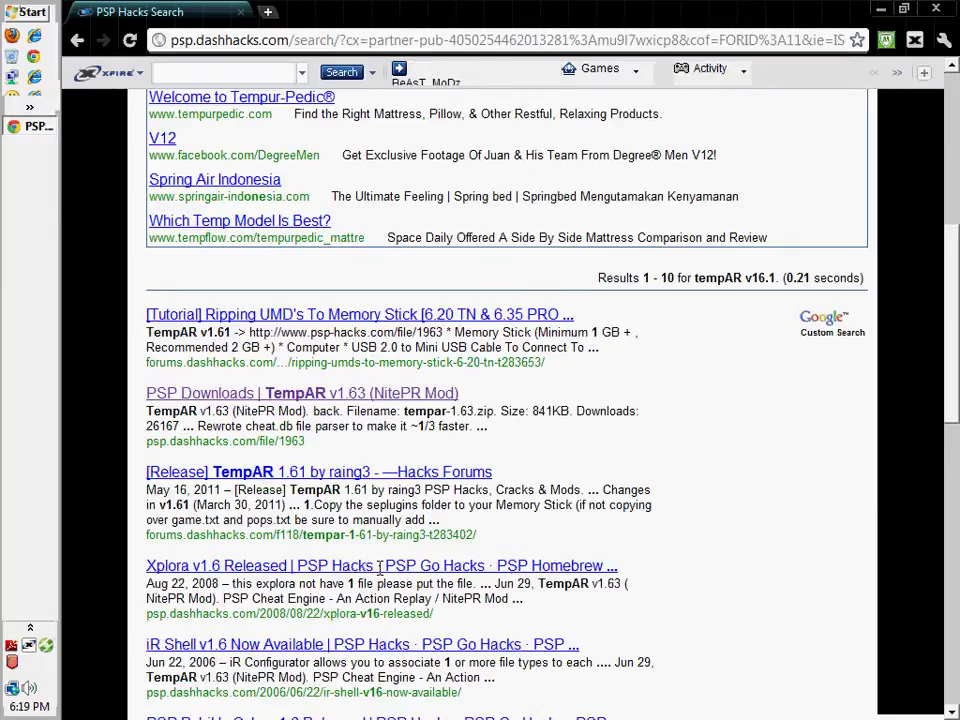
click(412, 396)
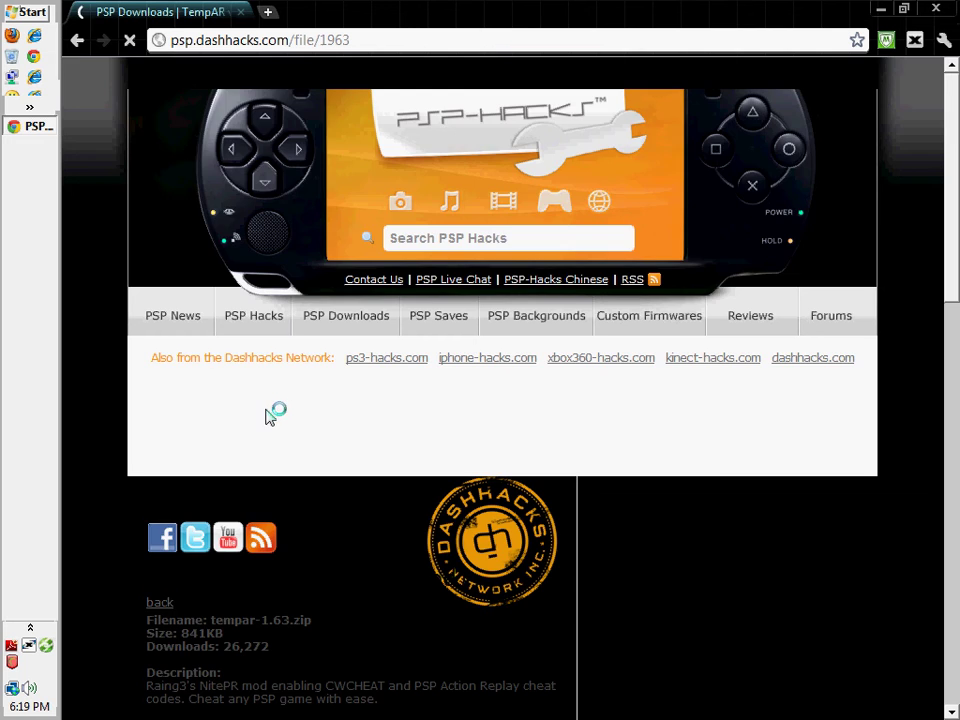
scroll(272, 414, down, 5)
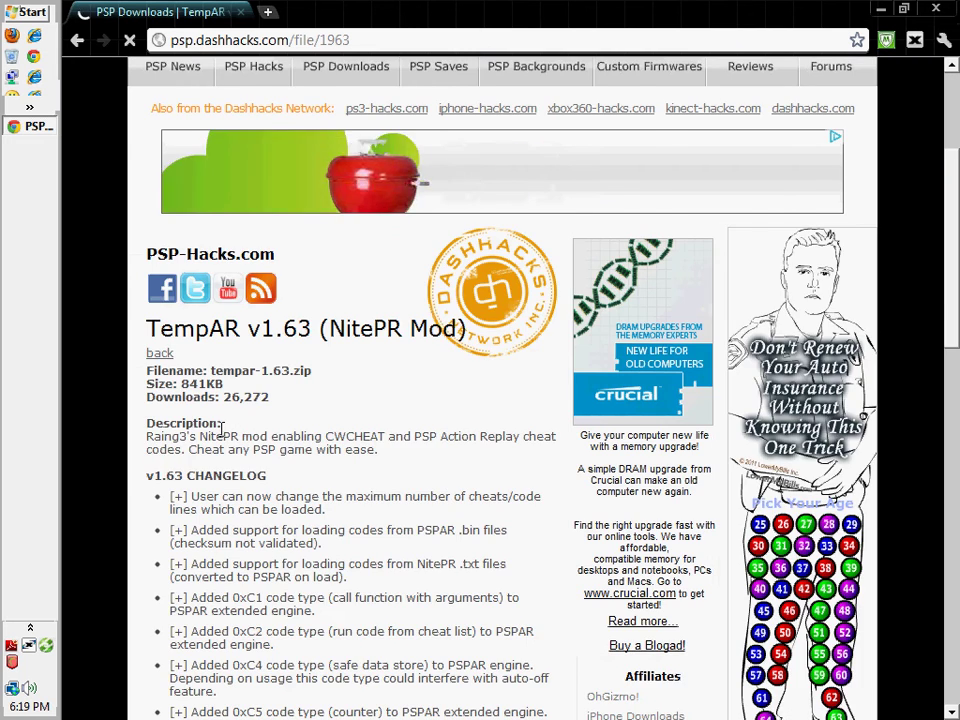
scroll(290, 545, down, 15)
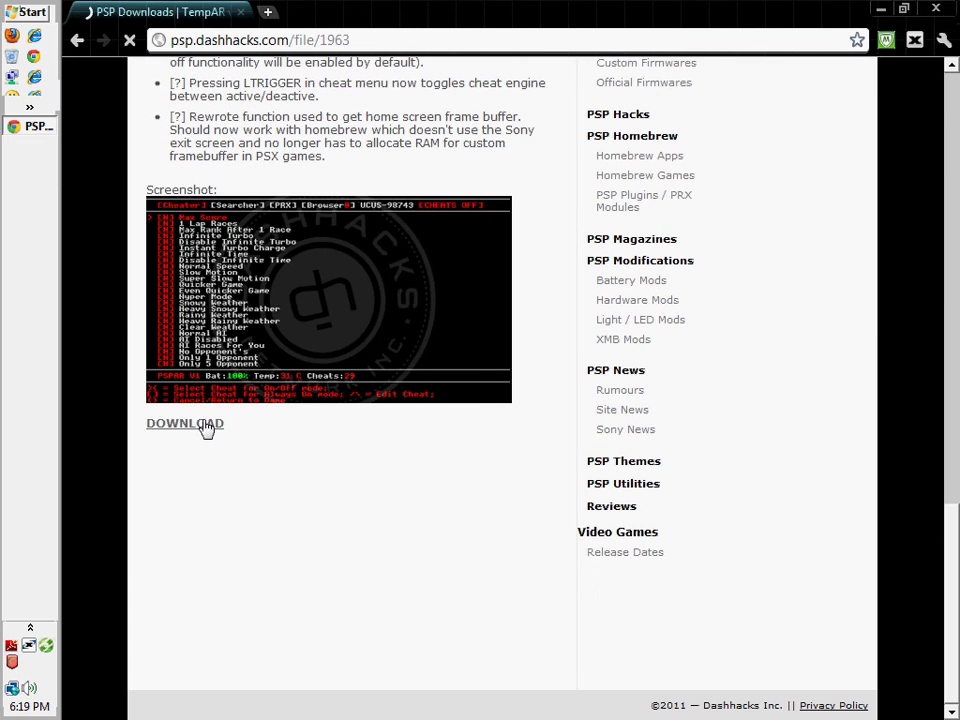
click(190, 423)
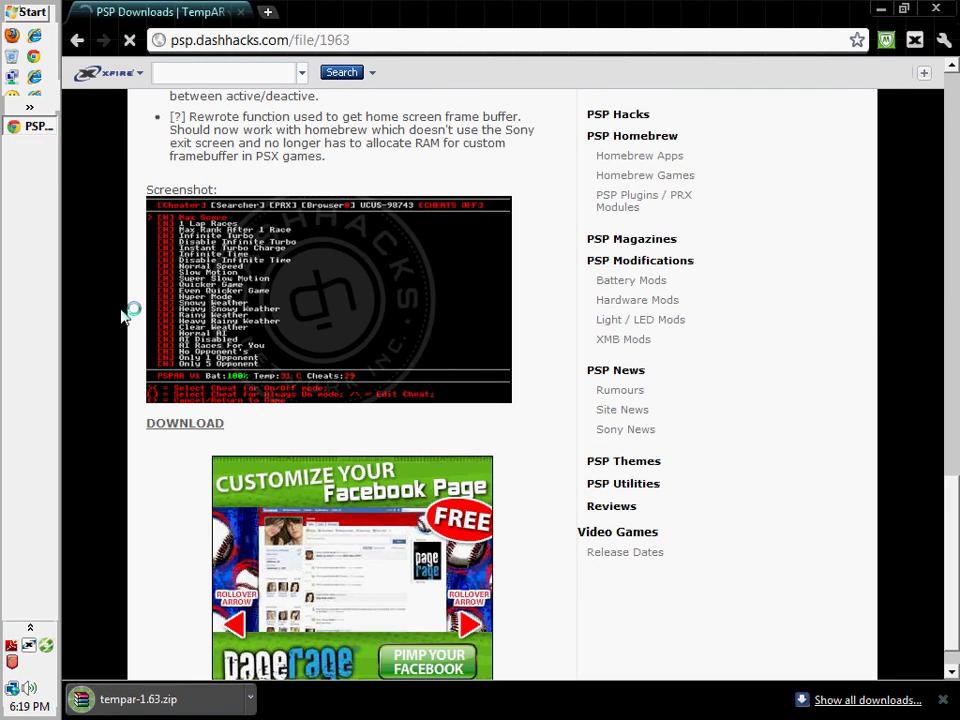
click(942, 700)
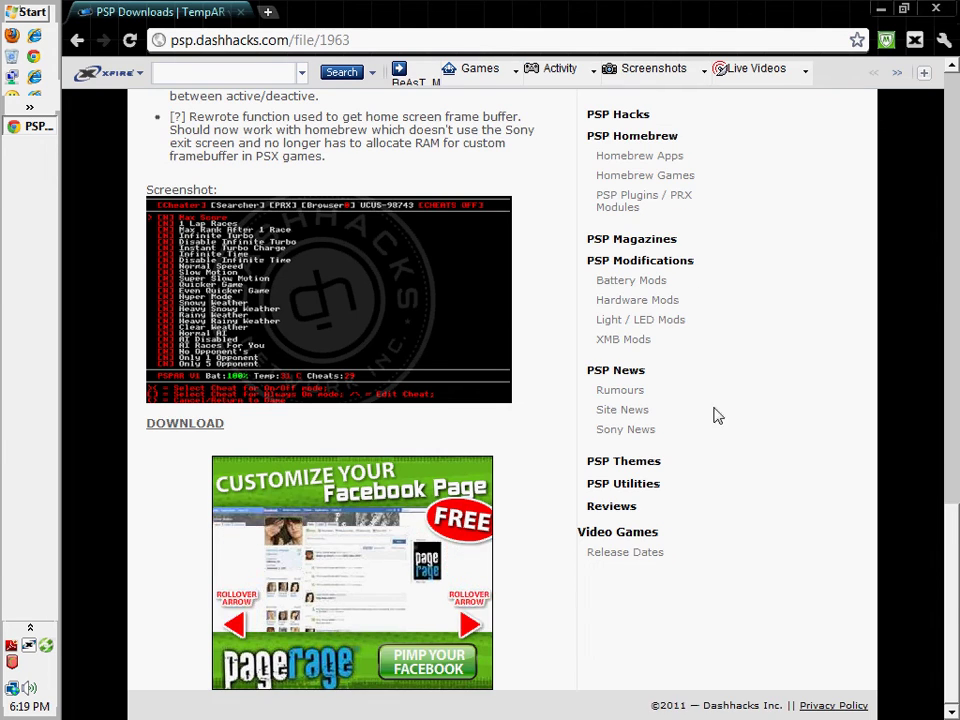
scroll(713, 413, up, 20)
Close the browser, move tempar-1.63.zip on the desktop and preview it in WinRAR
click(952, 9)
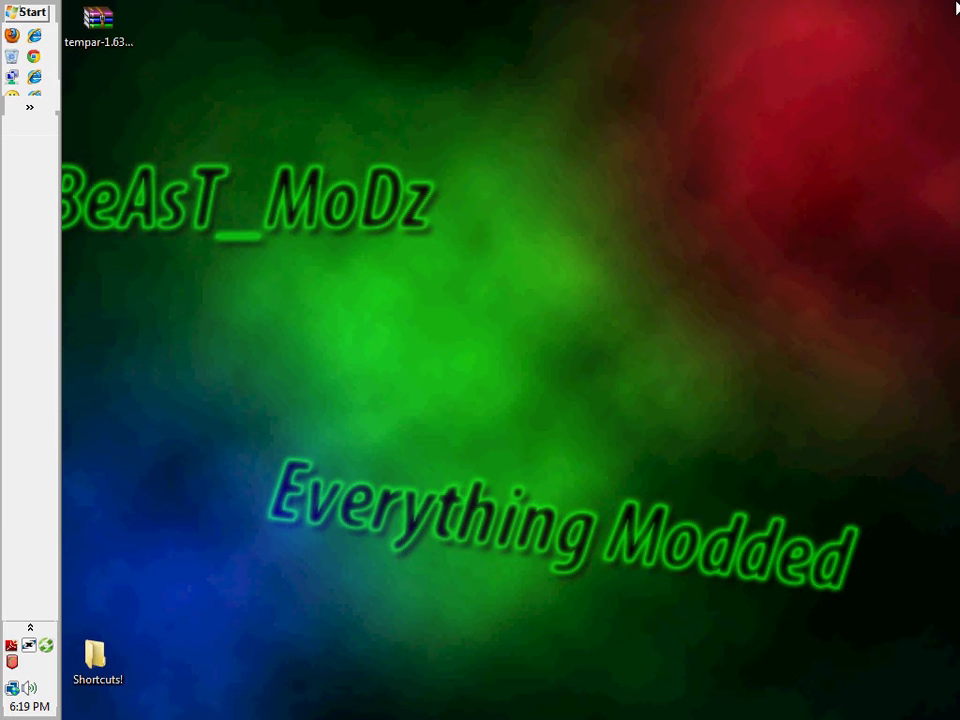
drag(98, 20, 576, 124)
right_click(607, 95)
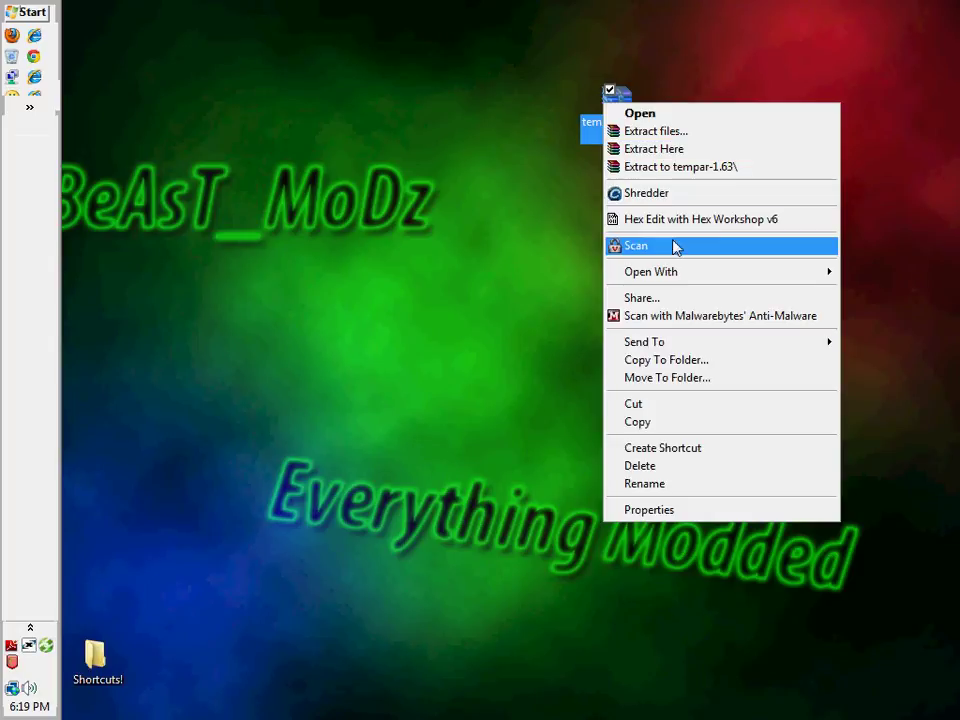
click(631, 150)
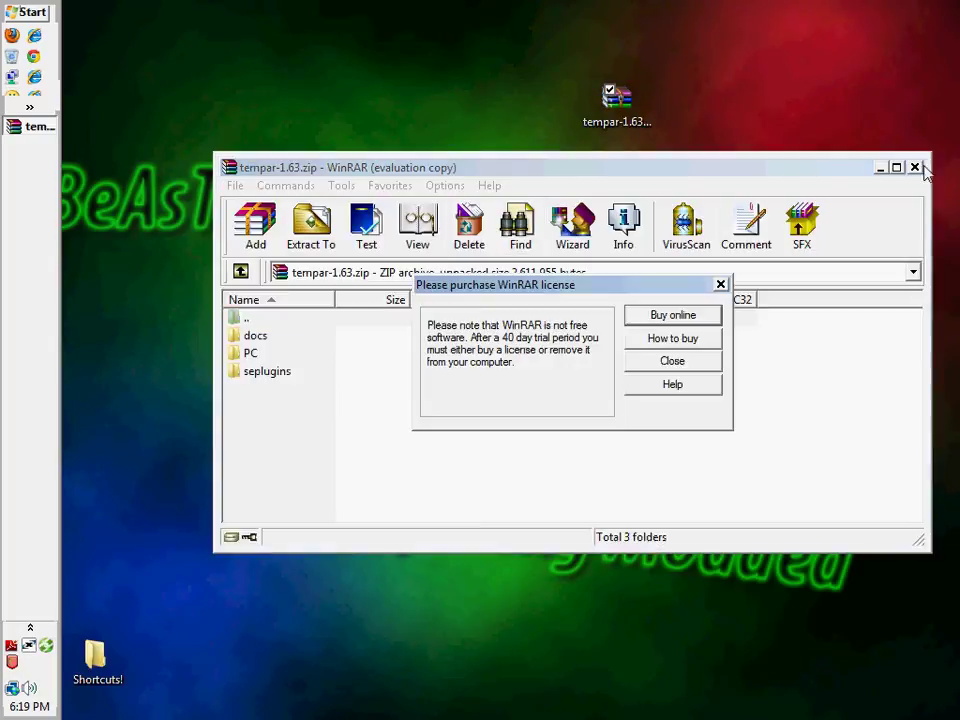
click(722, 281)
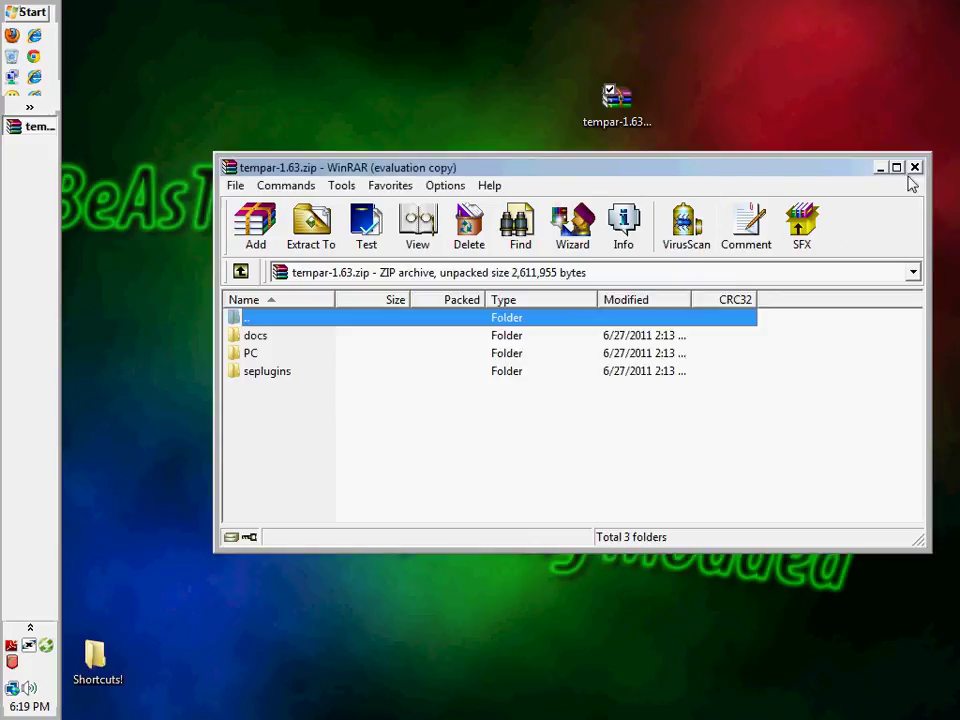
click(913, 168)
Extract tempar-1.63.zip into a tempar-1.63 desktop folder and open that folder
right_click(603, 118)
click(662, 139)
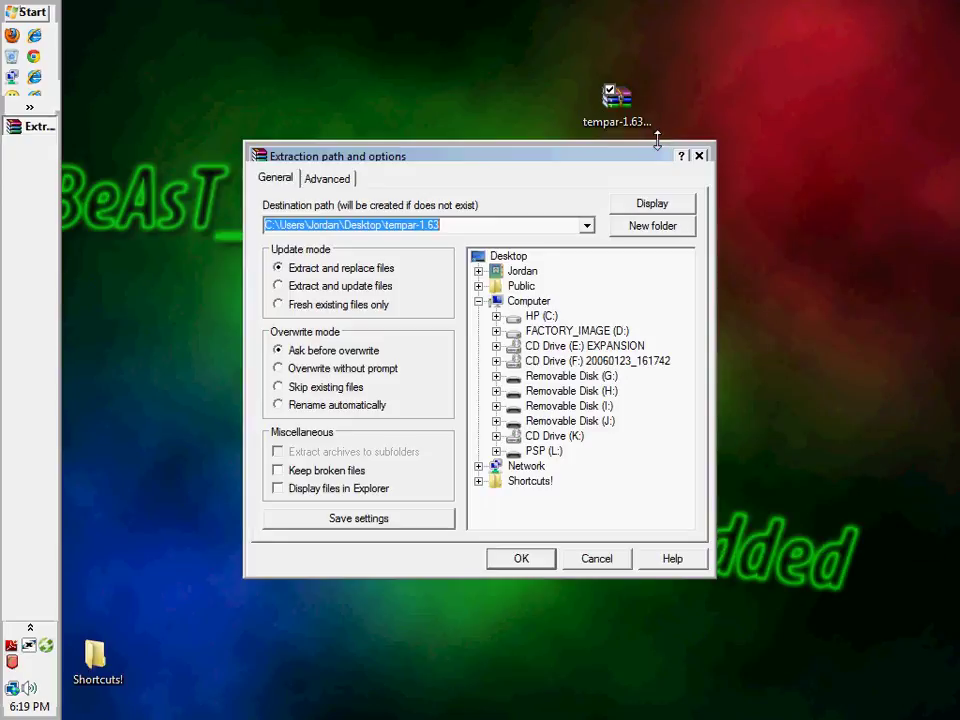
click(535, 562)
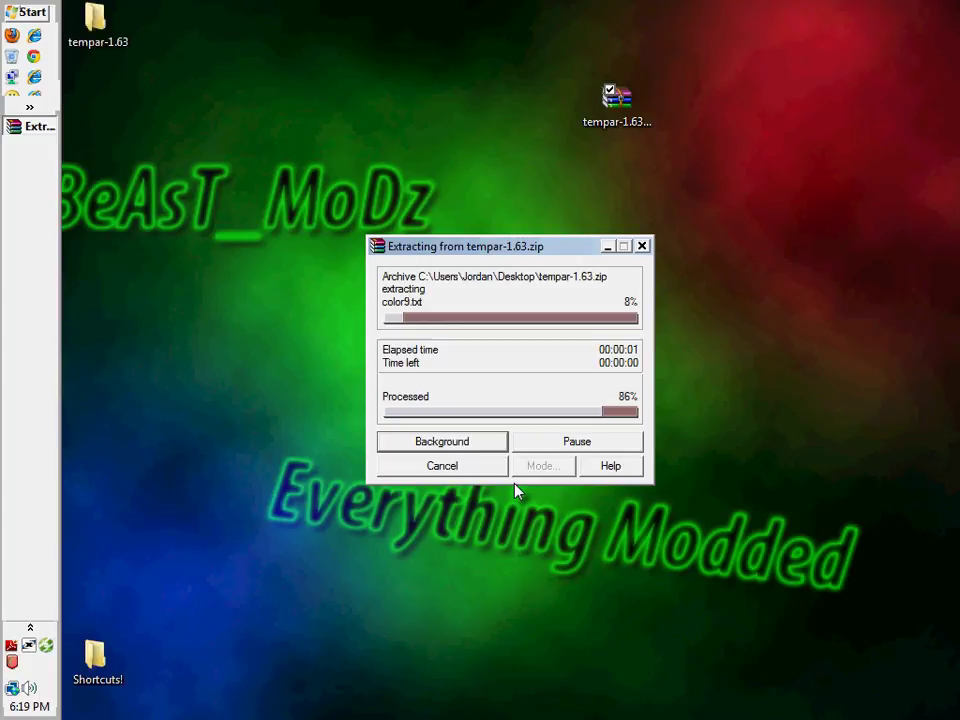
key(ctrl+a)
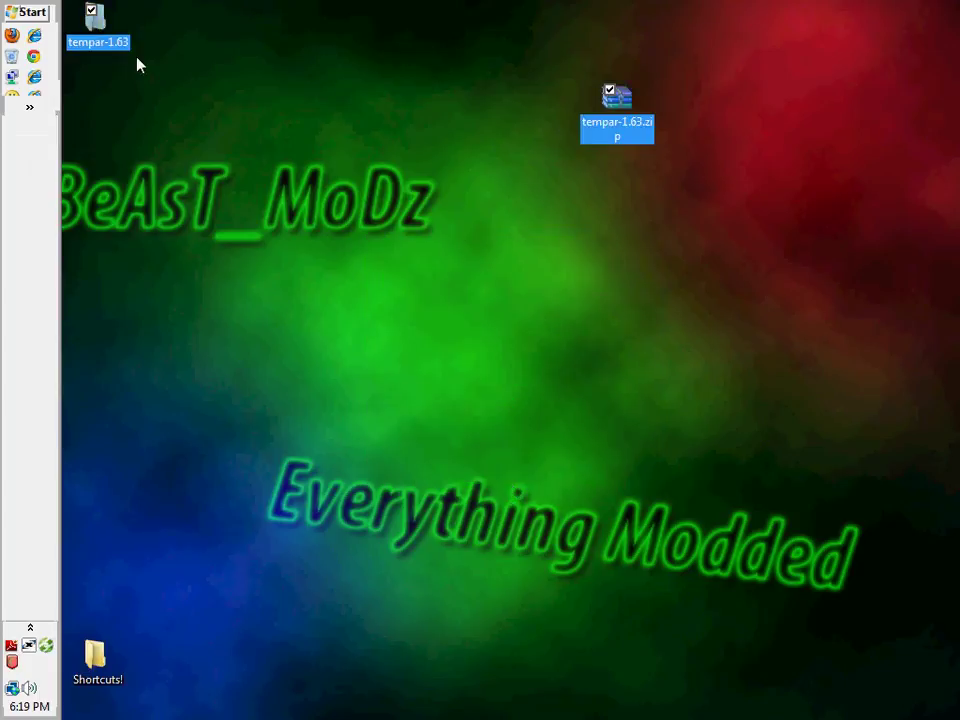
drag(100, 22, 420, 243)
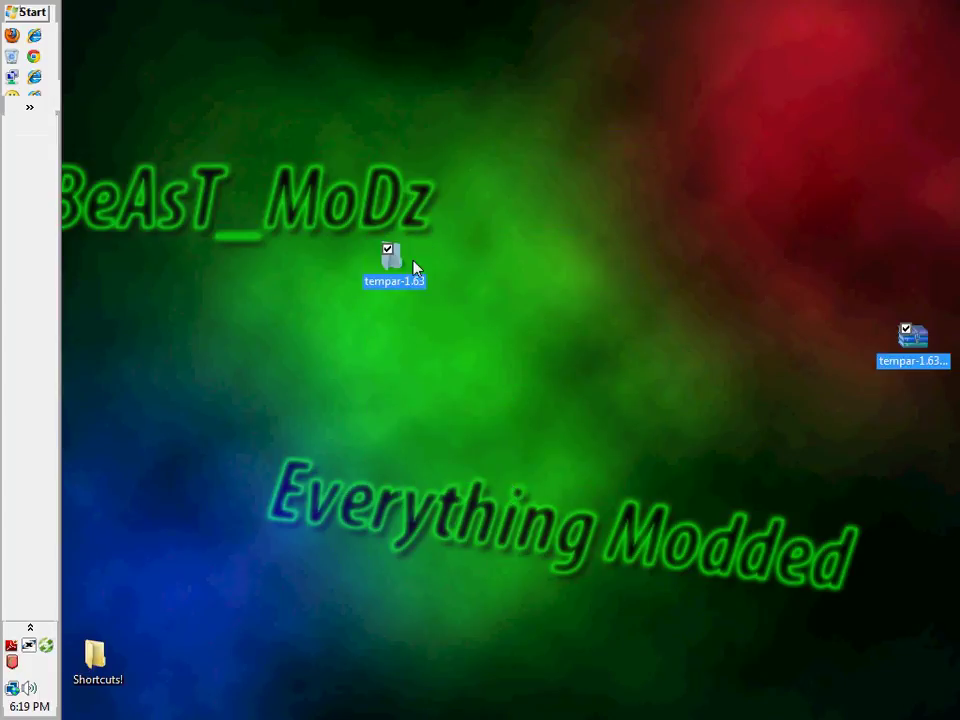
double_click(415, 268)
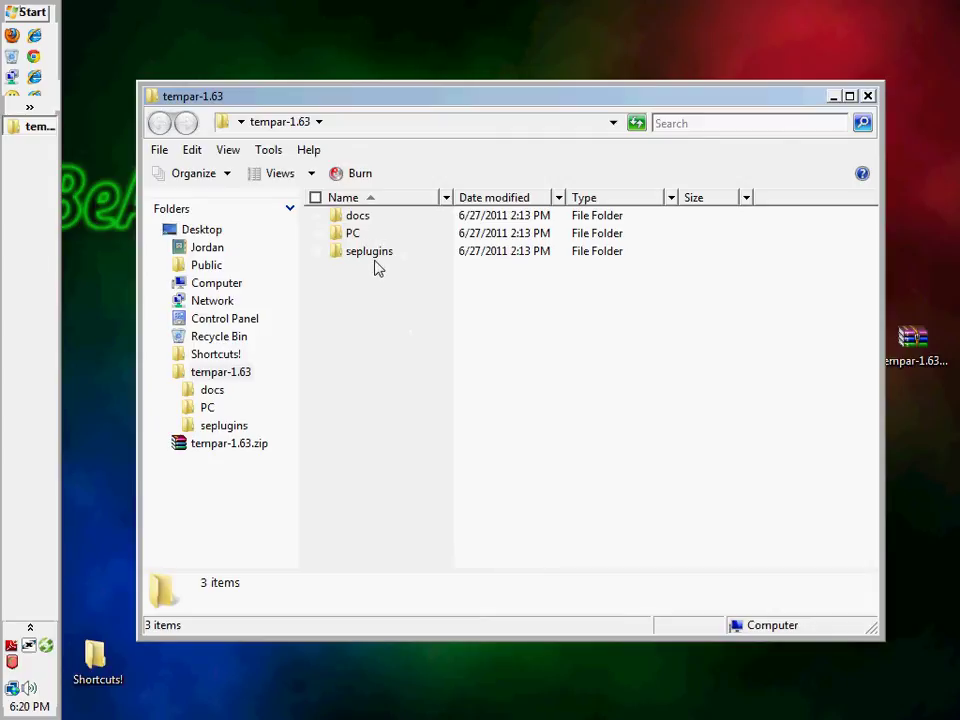
Rename the seplugins folder to PLUGINS
click(388, 264)
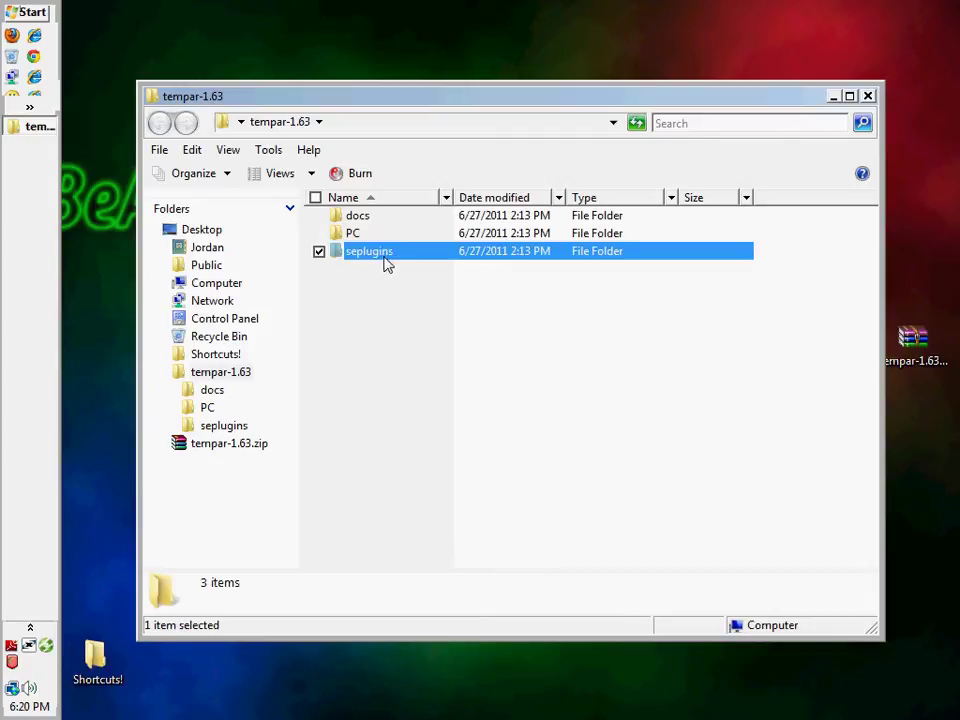
right_click(388, 264)
click(465, 683)
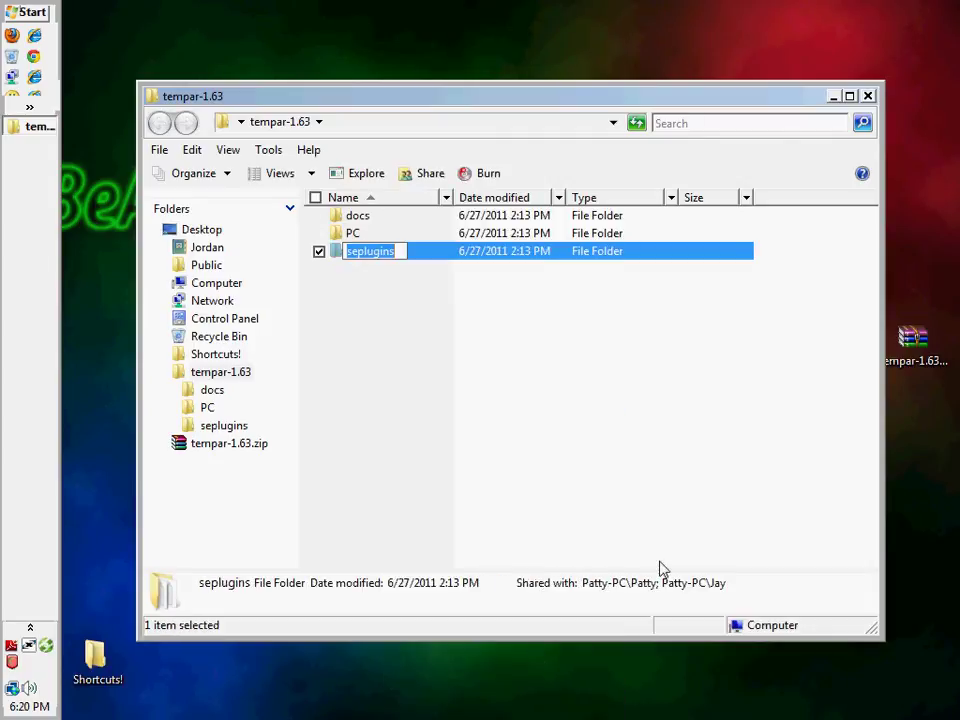
text(PLUGIN S)
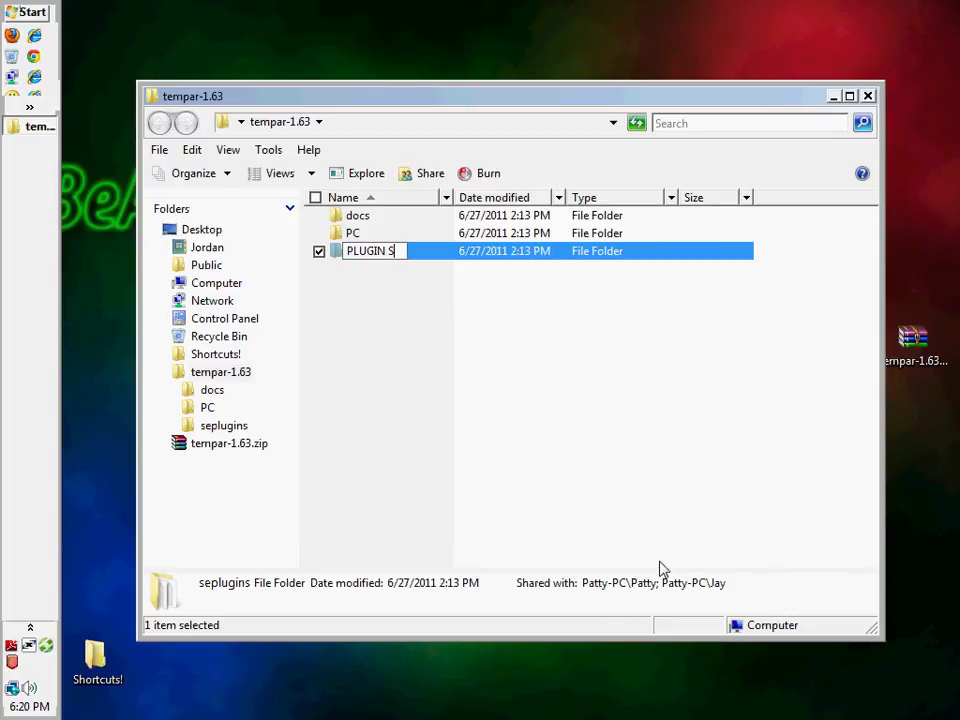
key(BackSpace)
key(Return)
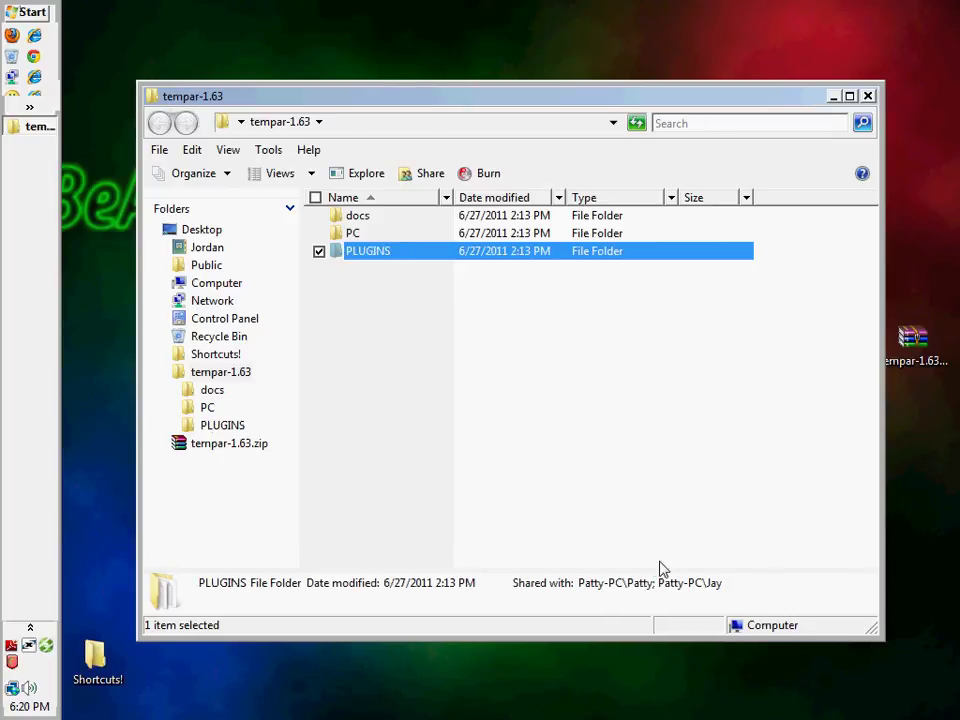
Open a command prompt in the PLUGINS folder and close it again
shift+right_click(367, 257)
click(408, 268)
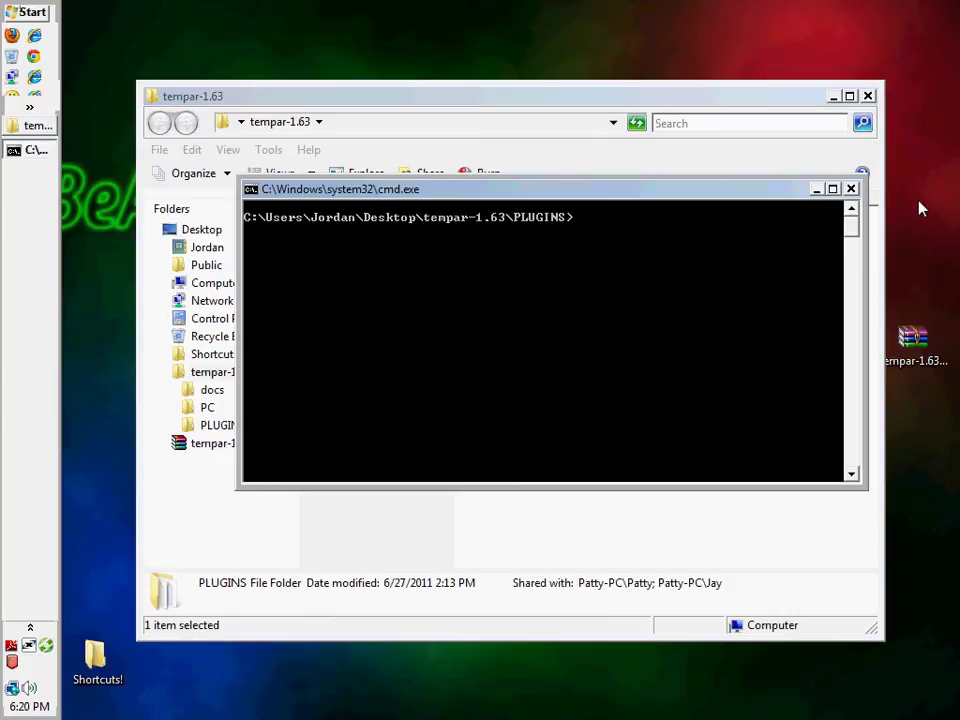
click(850, 192)
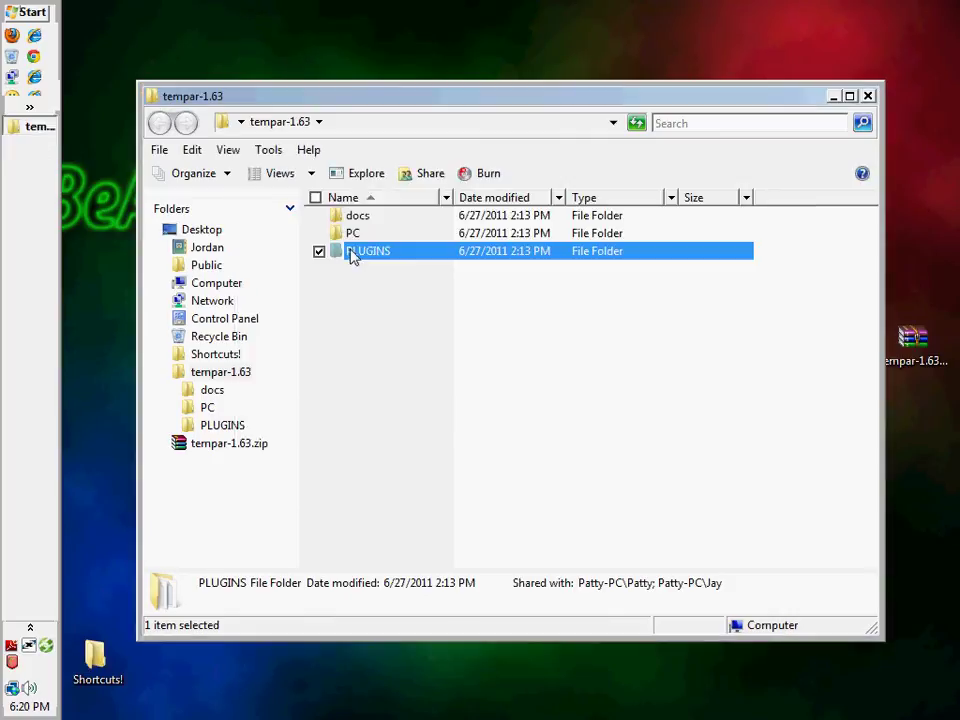
Rename the folder again to PLUGINS and open it
shift+right_click(350, 254)
click(378, 681)
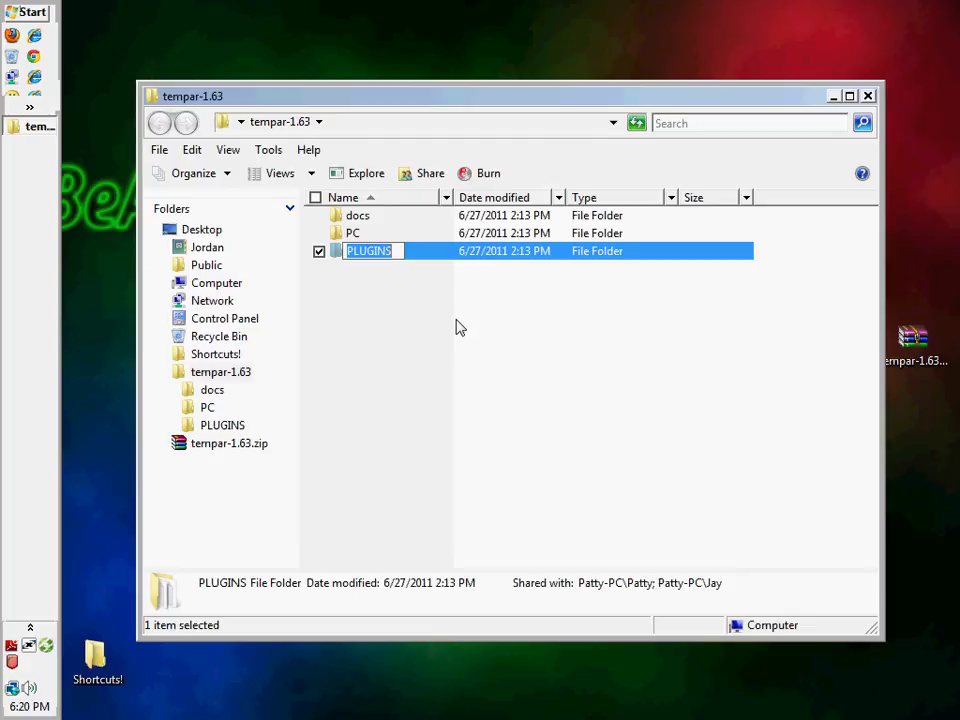
text(SE)
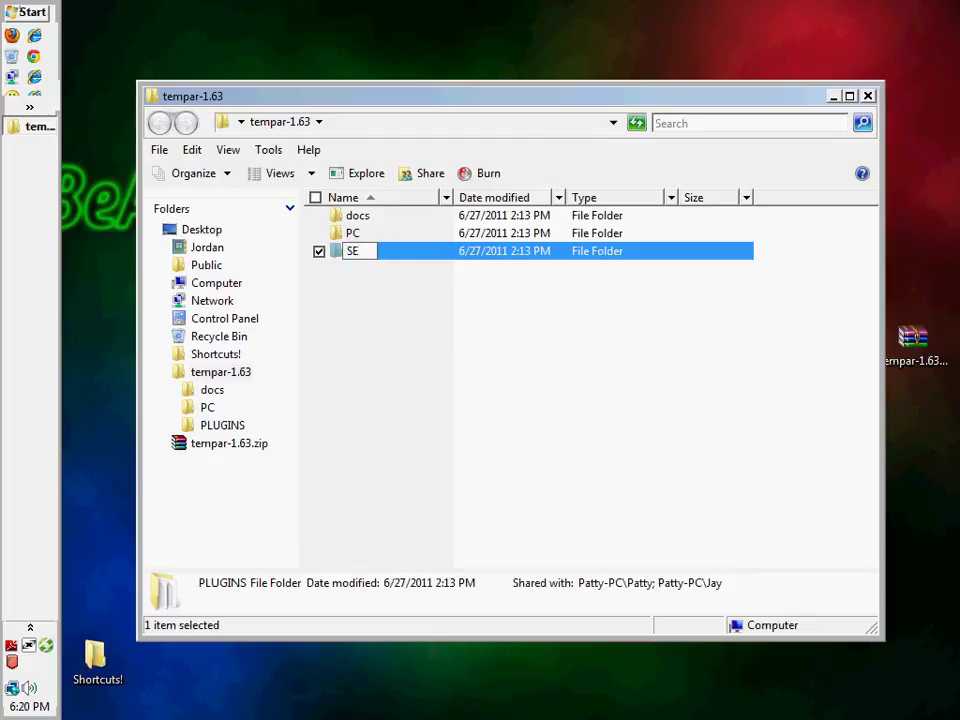
text(PLUGINS)
key(BackSpace)
key(BackSpace)
key(BackSpace)
key(BackSpace)
key(BackSpace)
key(BackSpace)
key(BackSpace)
key(BackSpace)
key(BackSpace)
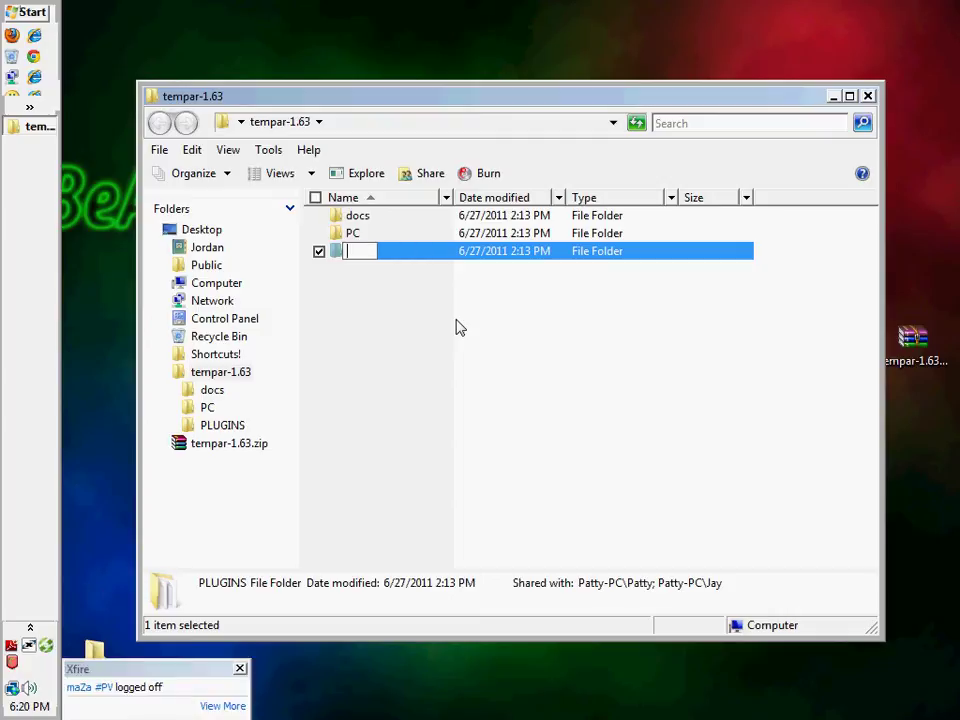
text(pl)
text(UGINS)
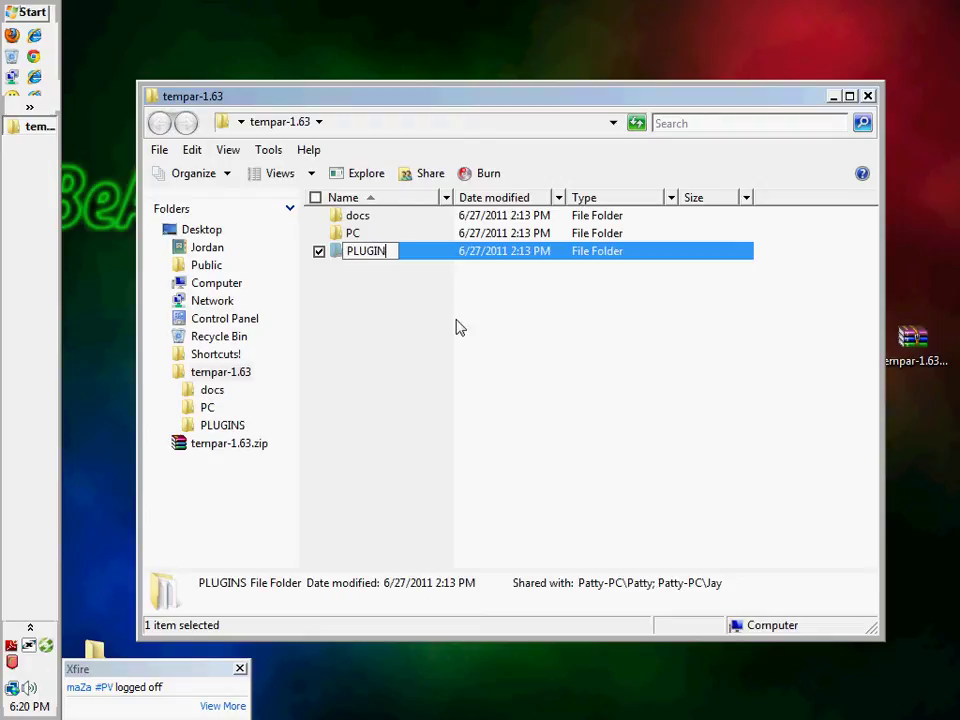
key(Return)
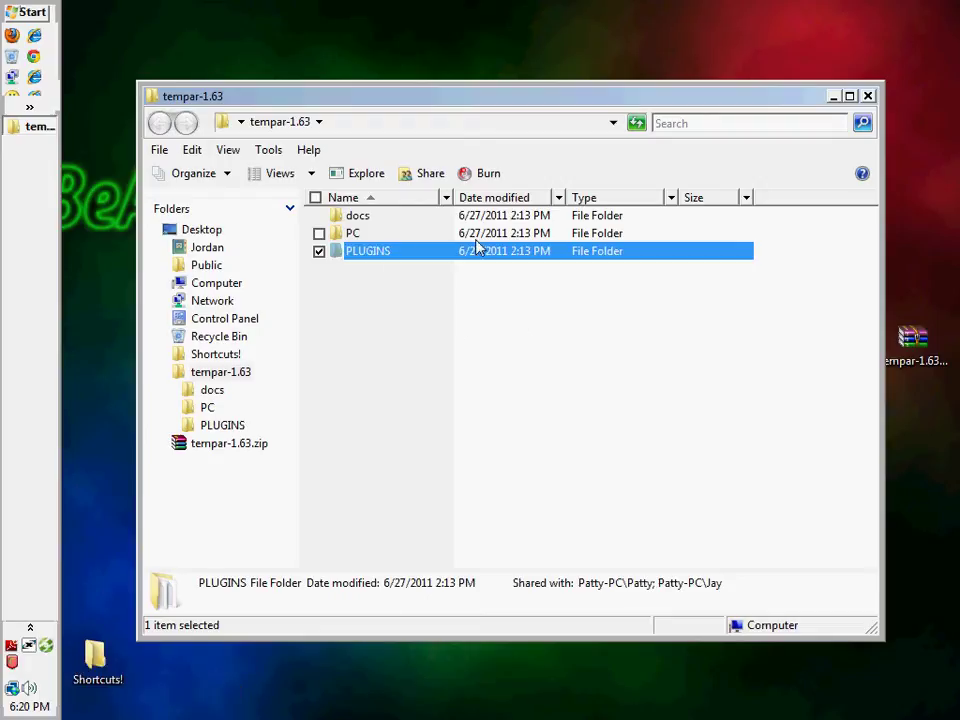
double_click(389, 252)
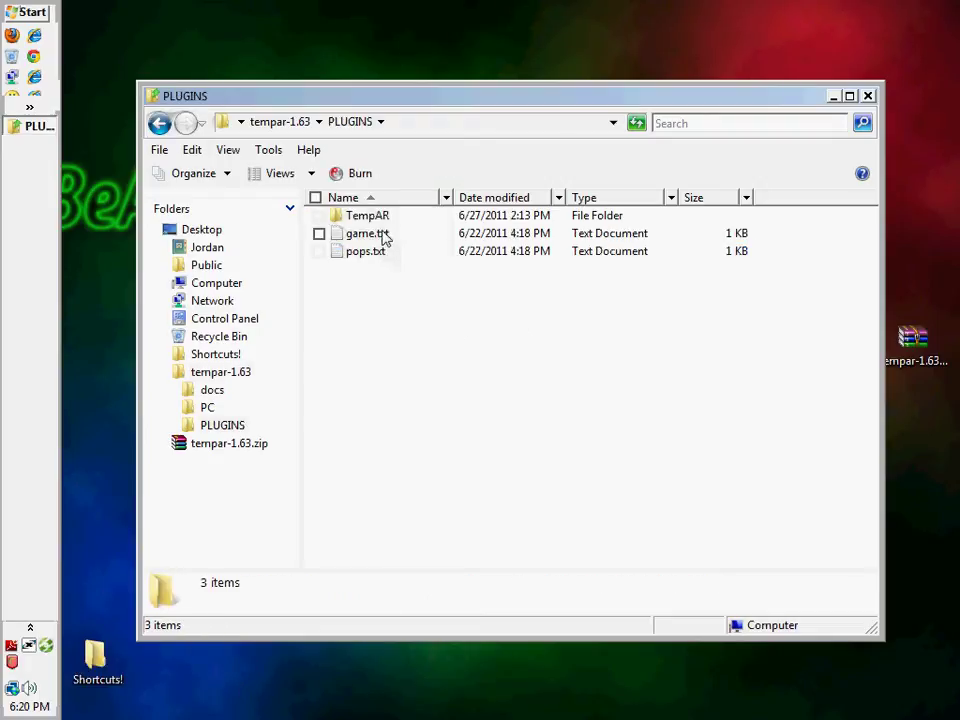
Change the game.txt path from ms0:/seplugins to ms0:/plugins and save it
double_click(380, 234)
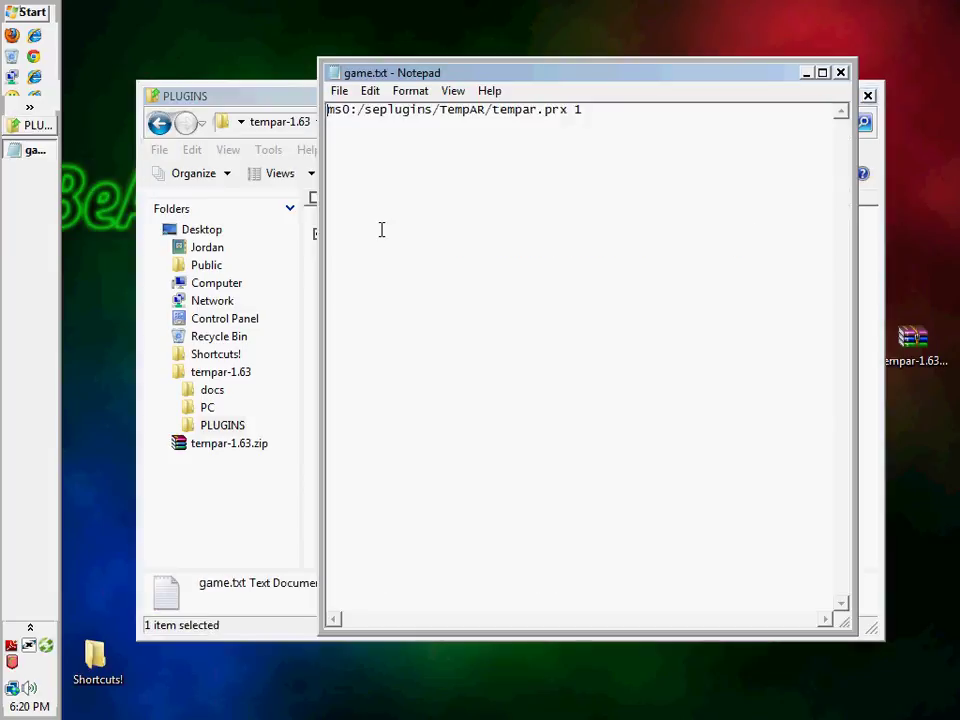
click(363, 109)
key(Delete)
key(Delete)
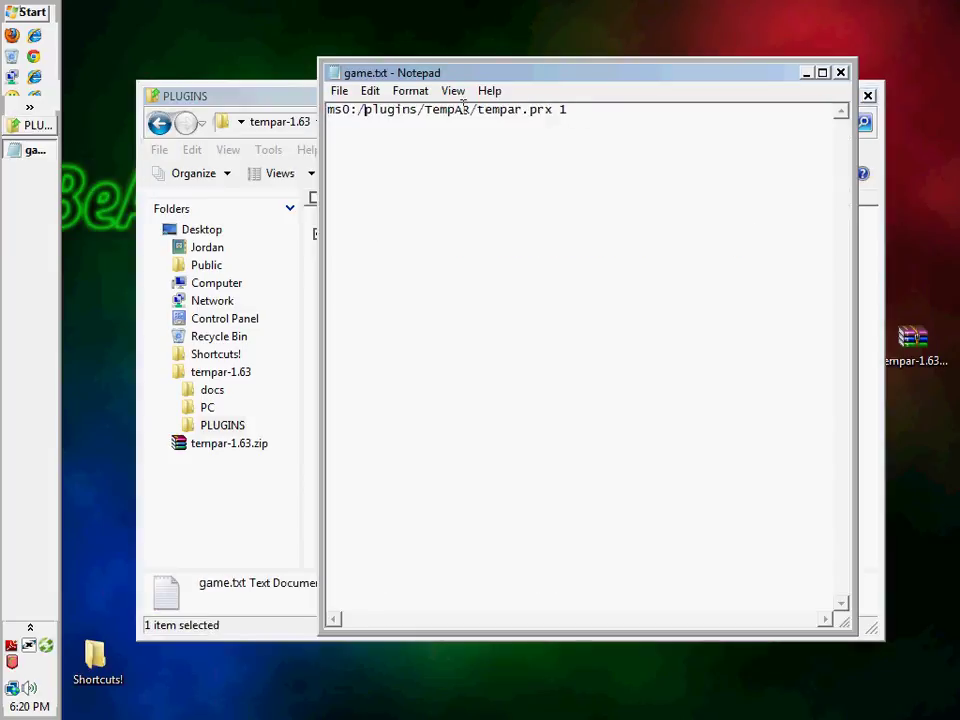
key(Return)
key(BackSpace)
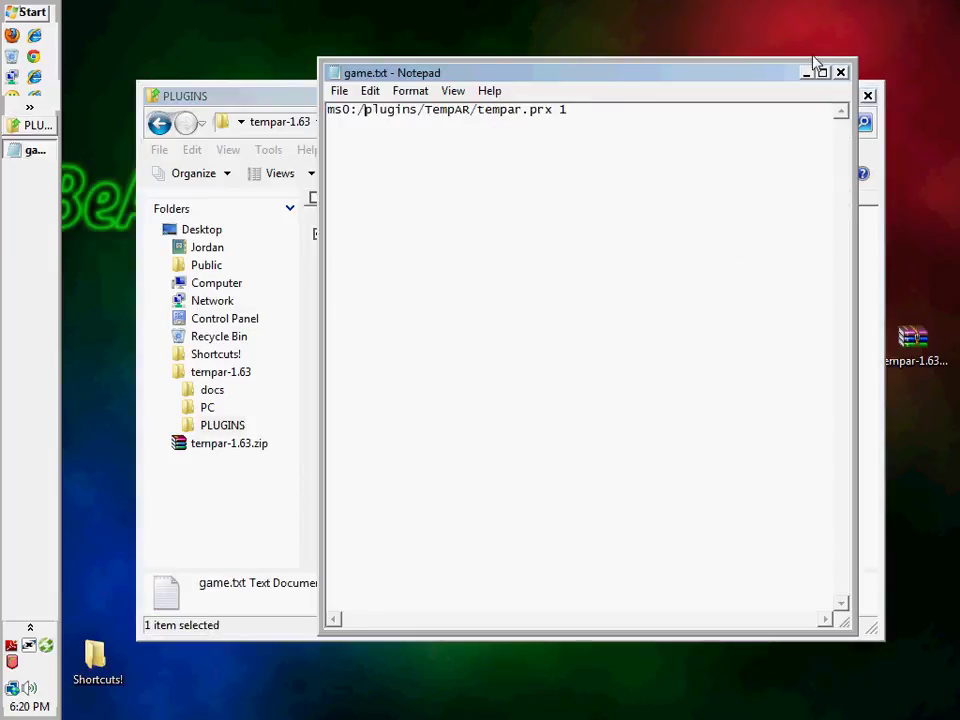
click(841, 72)
click(515, 379)
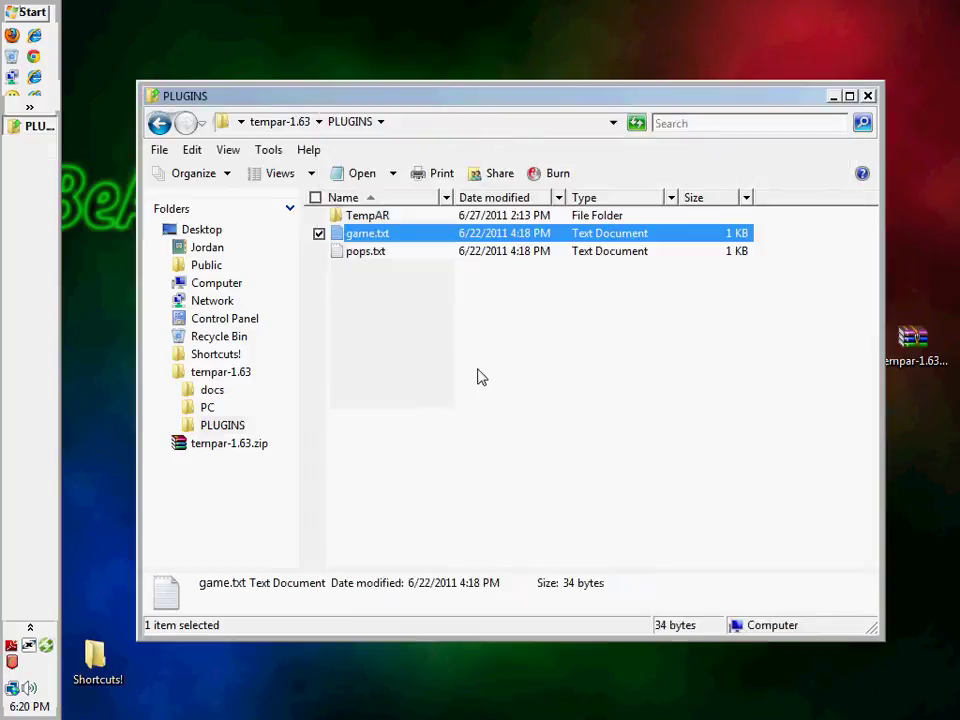
Change the pops.txt path from seplugins to plugins and save it
double_click(390, 254)
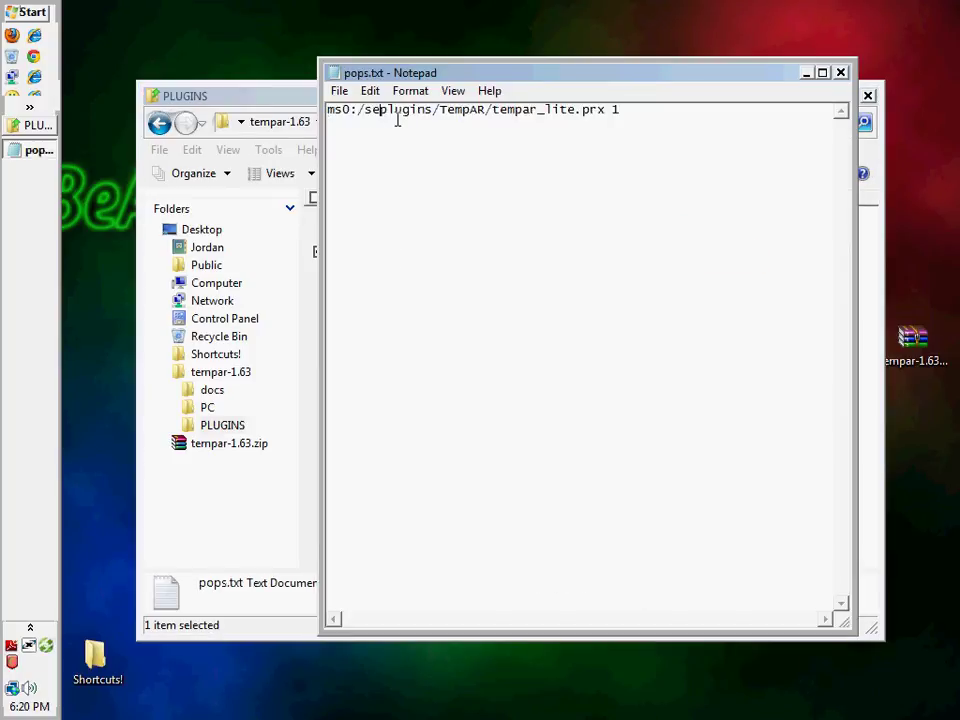
key(Delete)
key(Delete)
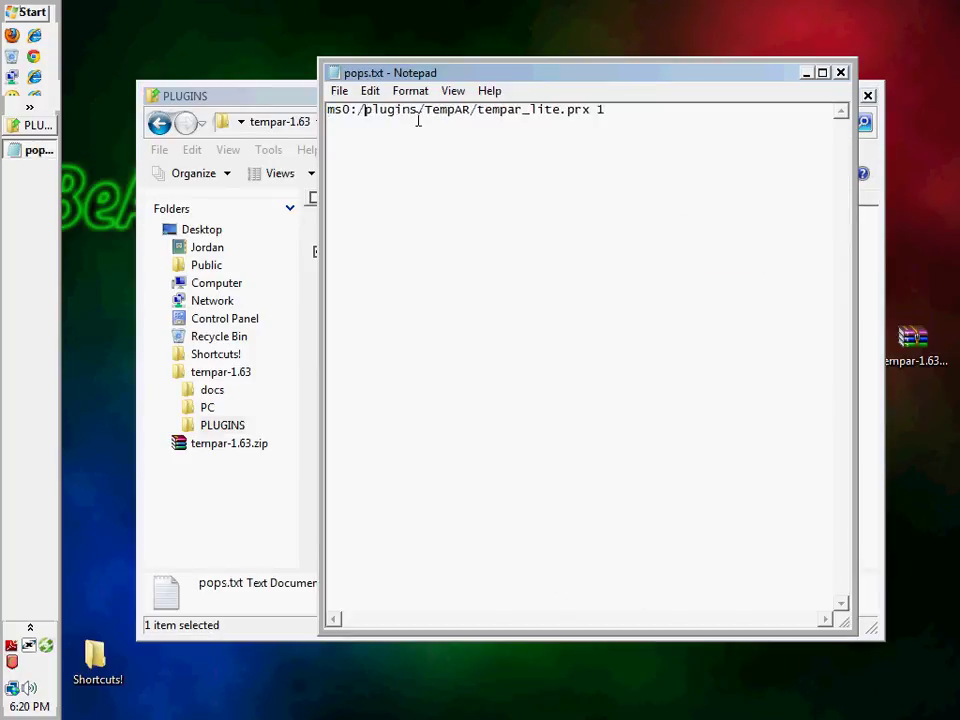
click(841, 72)
click(464, 379)
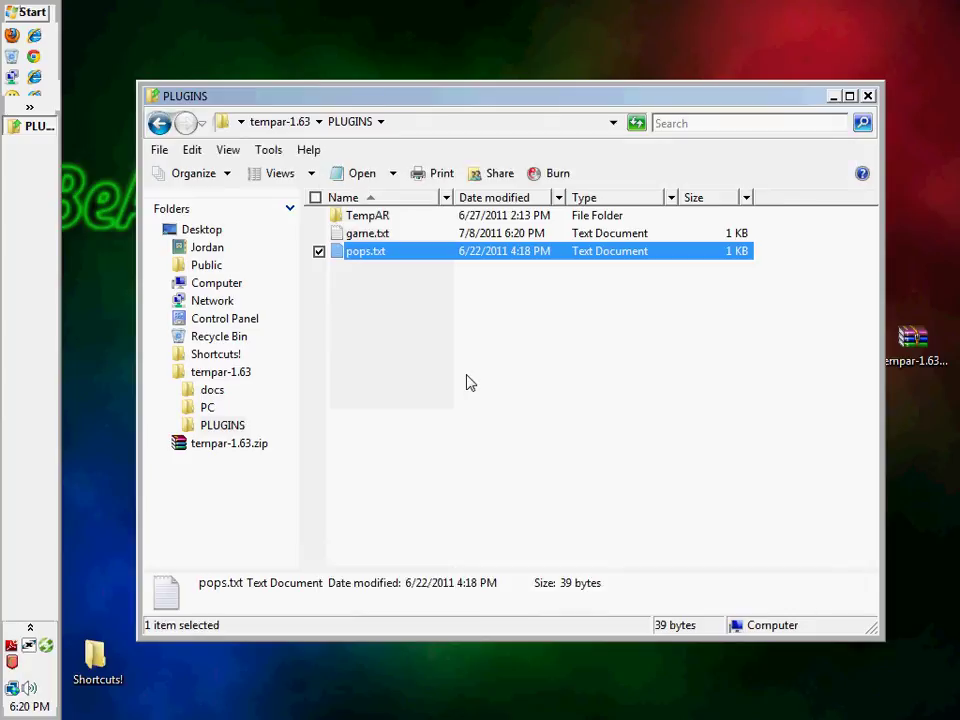
Look inside TempAR, then go back through PLUGINS to the tempar-1.63 folder
double_click(402, 222)
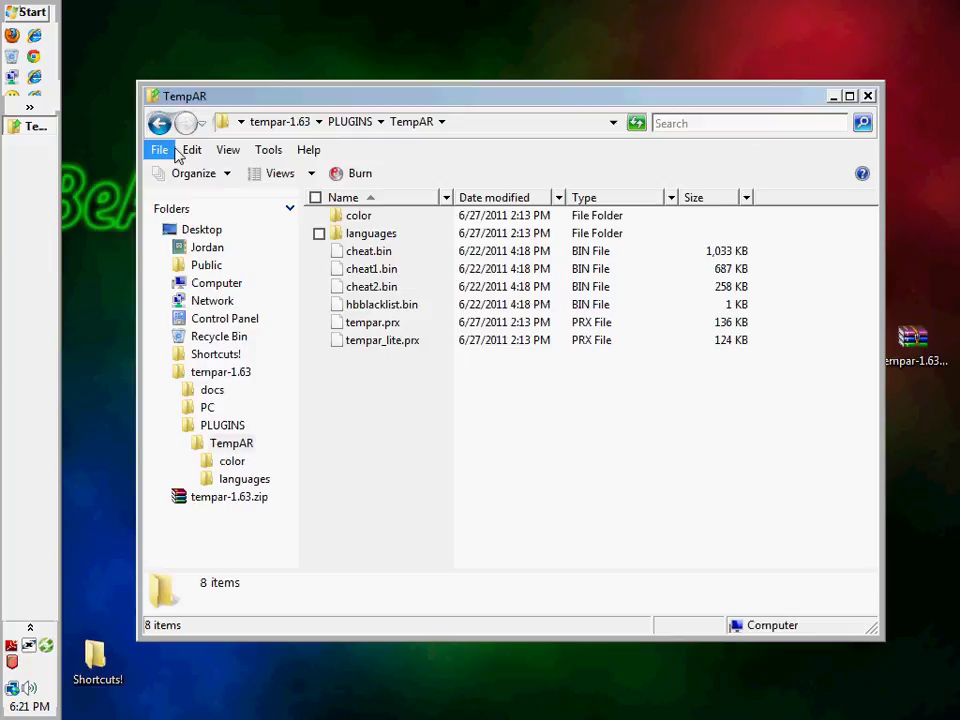
click(155, 122)
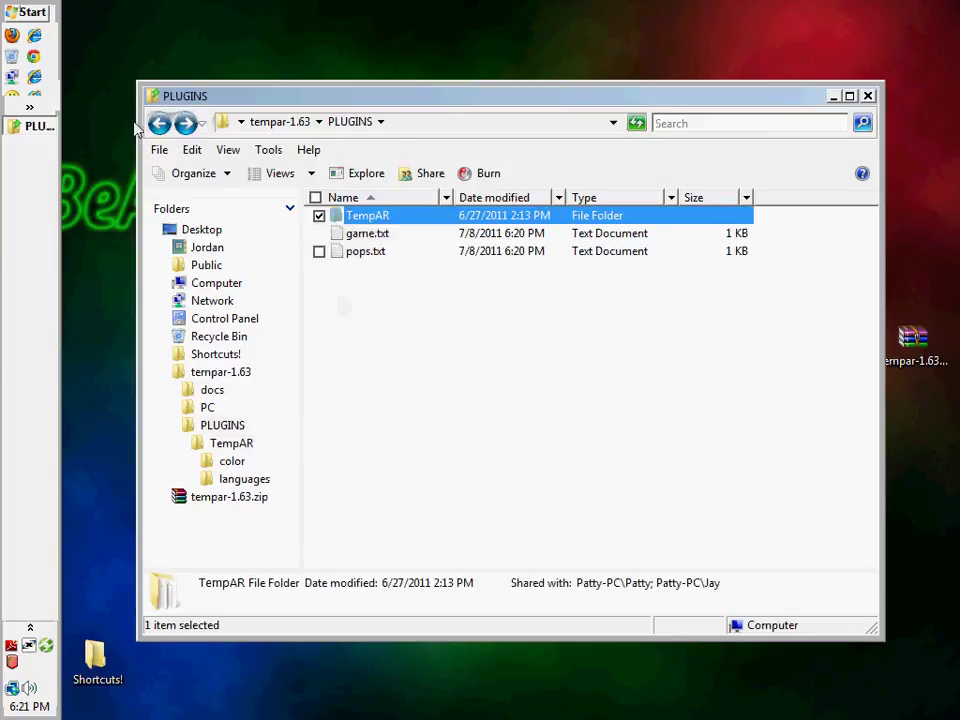
click(155, 122)
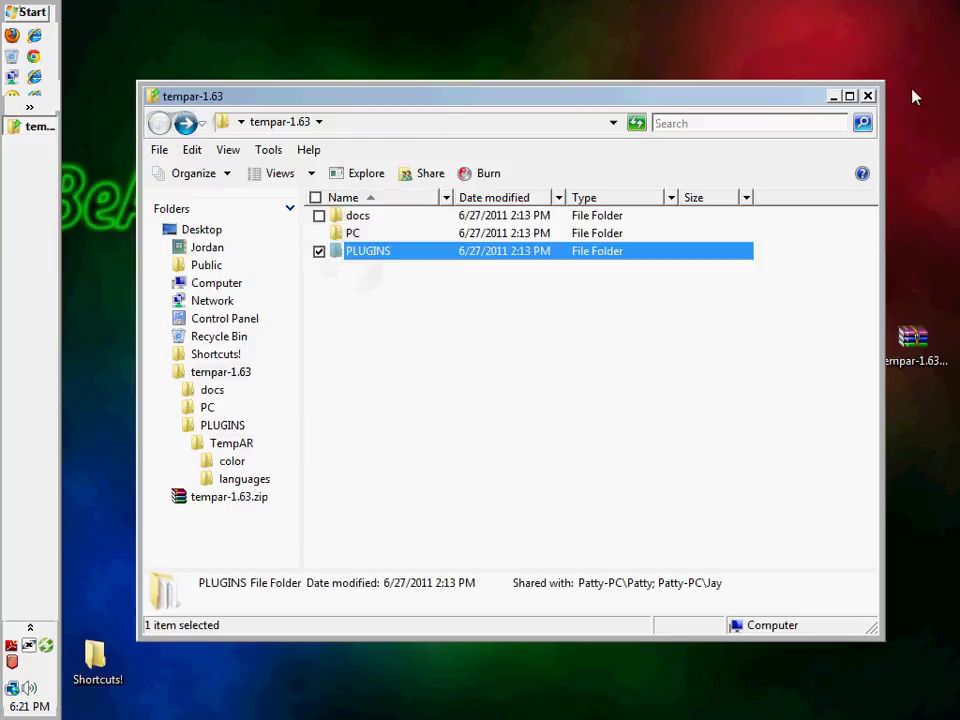
Browse via Computer to the PLUGINS folder on PSP (L:), then close the window
click(868, 96)
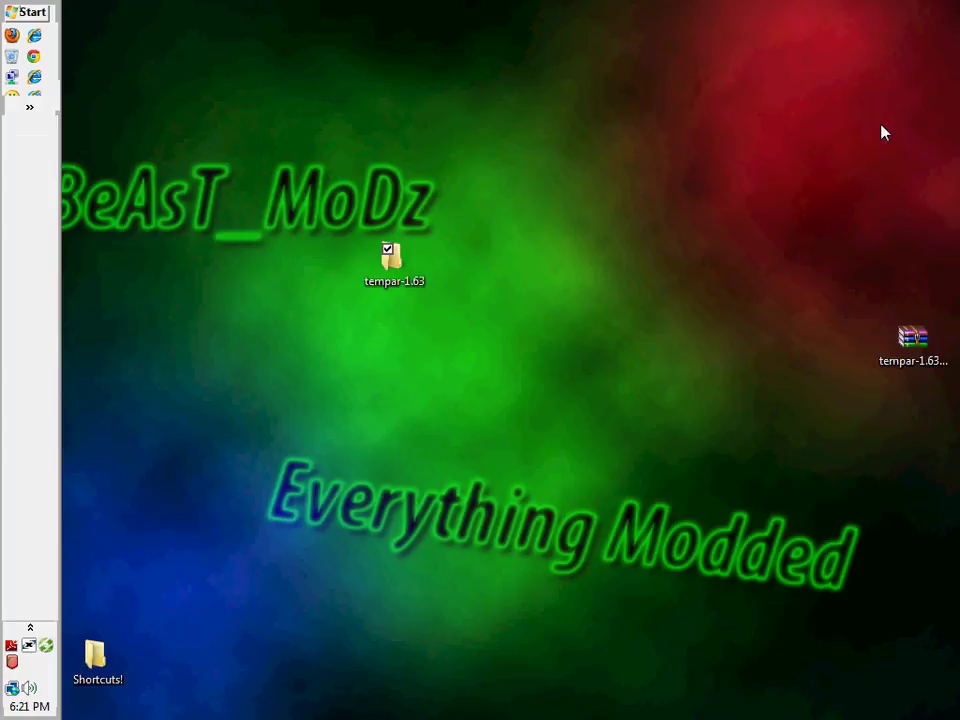
click(6, 10)
click(321, 315)
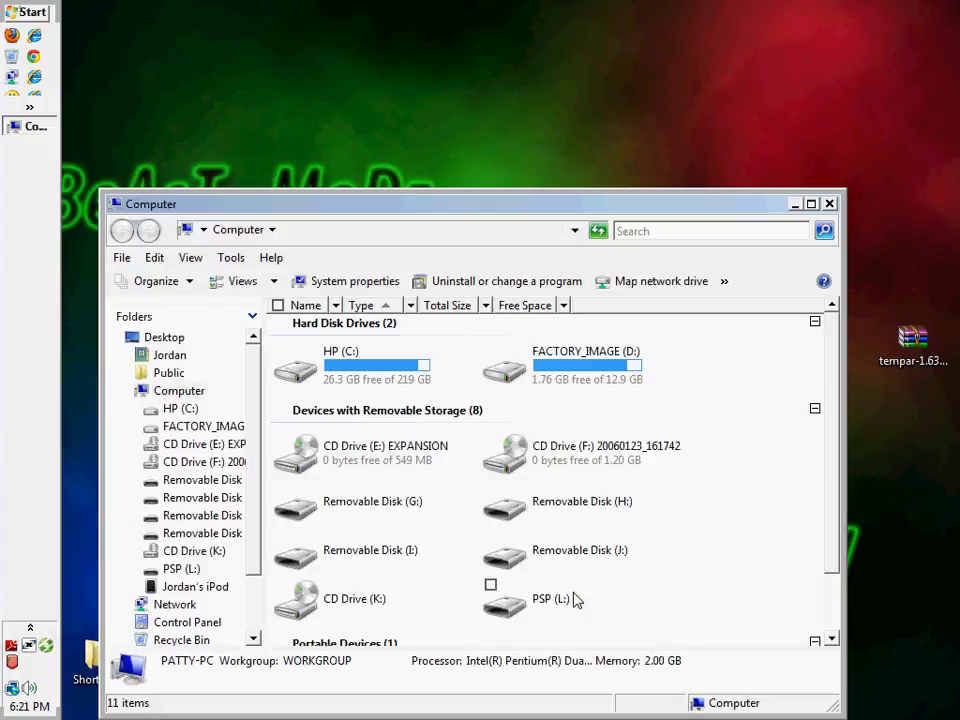
click(527, 608)
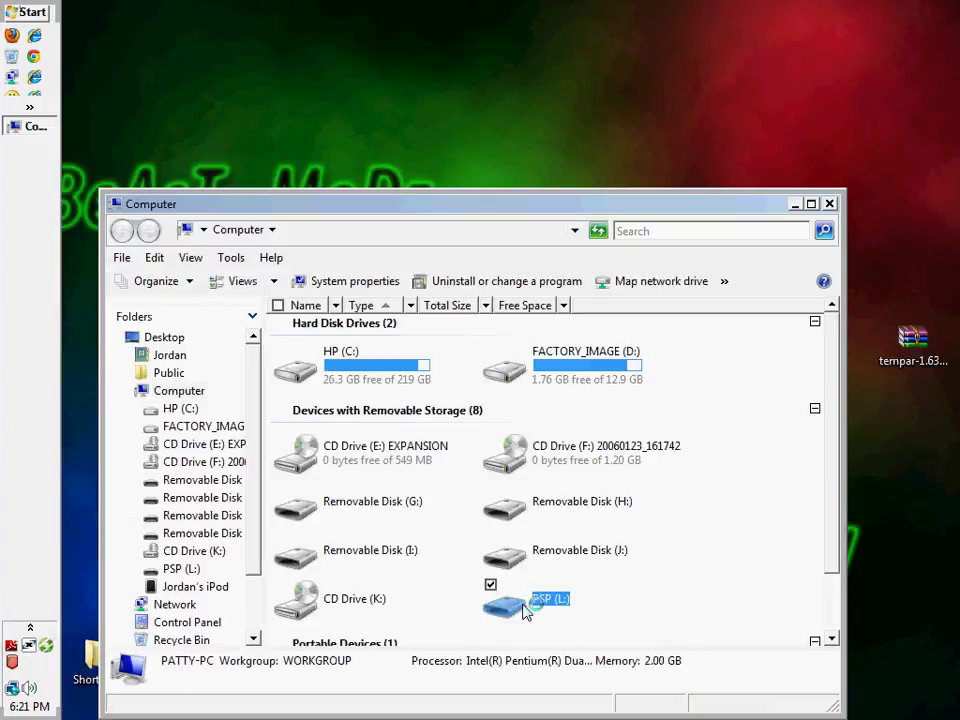
double_click(527, 608)
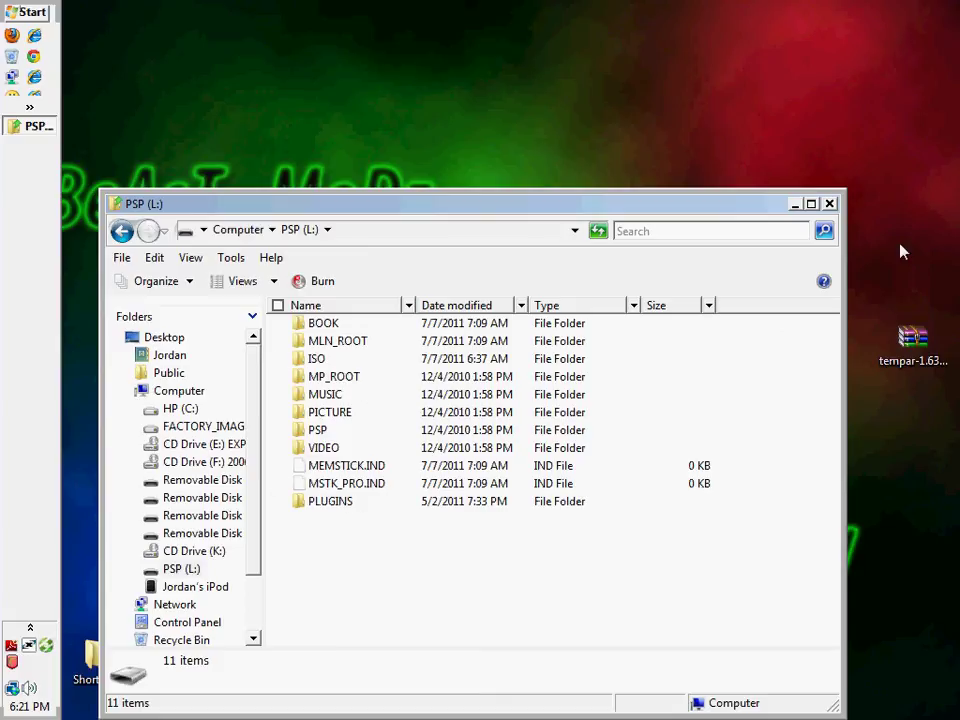
double_click(333, 503)
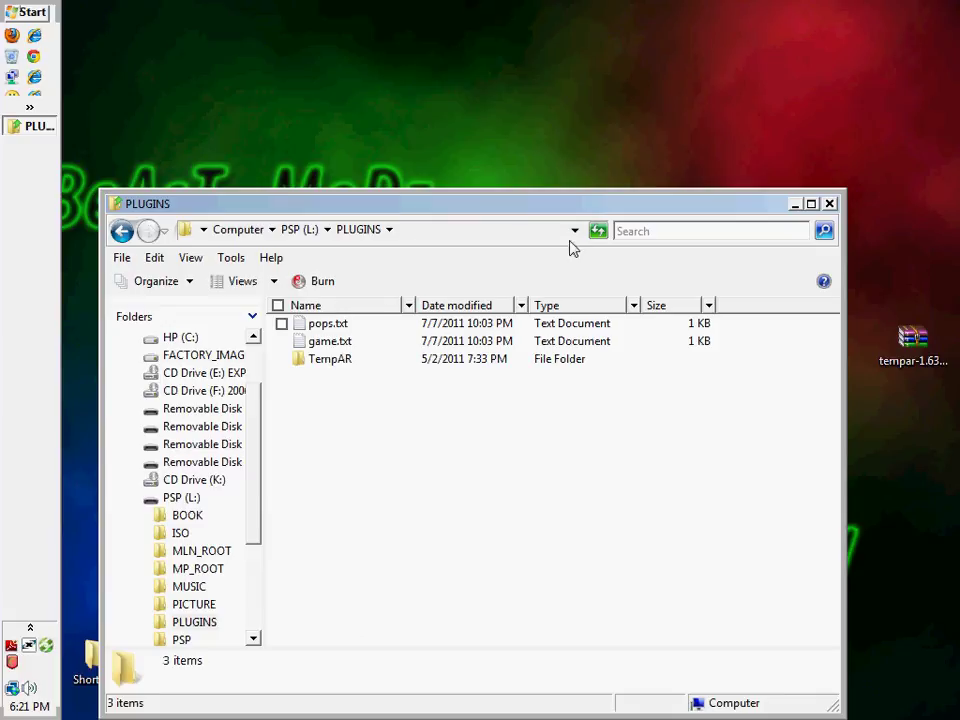
click(829, 203)
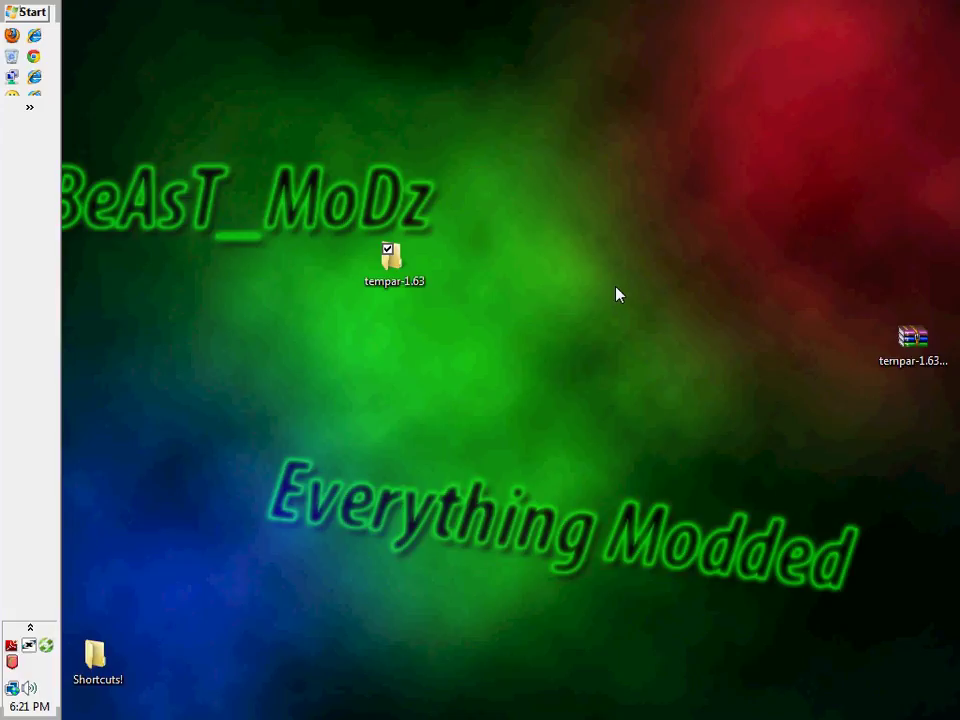
Open tempar-1.63 and rename its PLUGINS folder to 'SEPLUGINS'
click(399, 270)
double_click(399, 270)
click(368, 254)
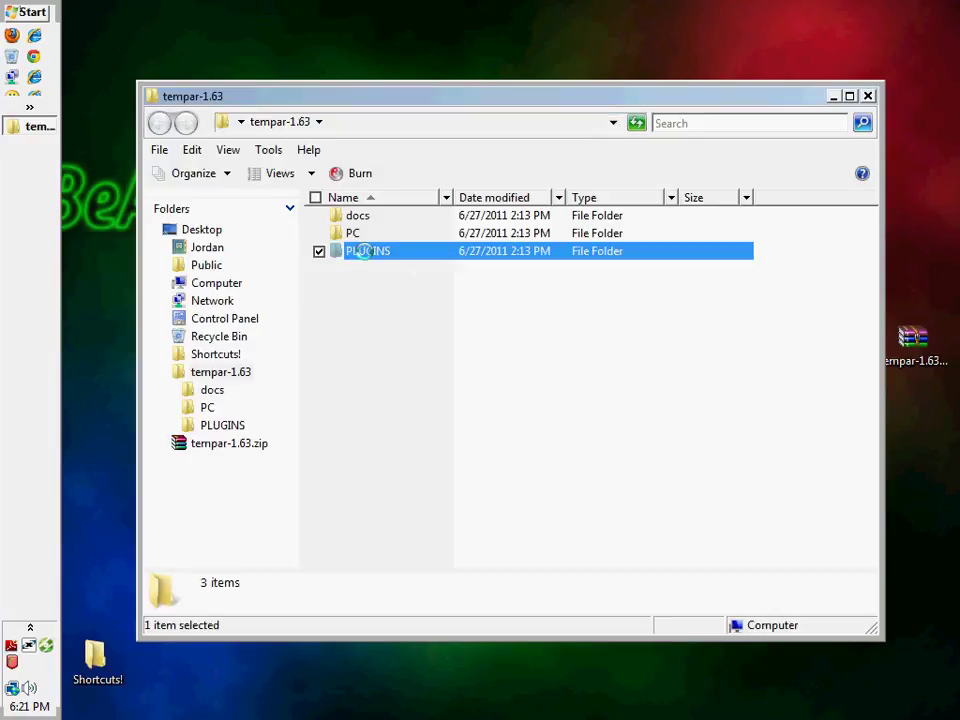
right_click(368, 254)
click(491, 684)
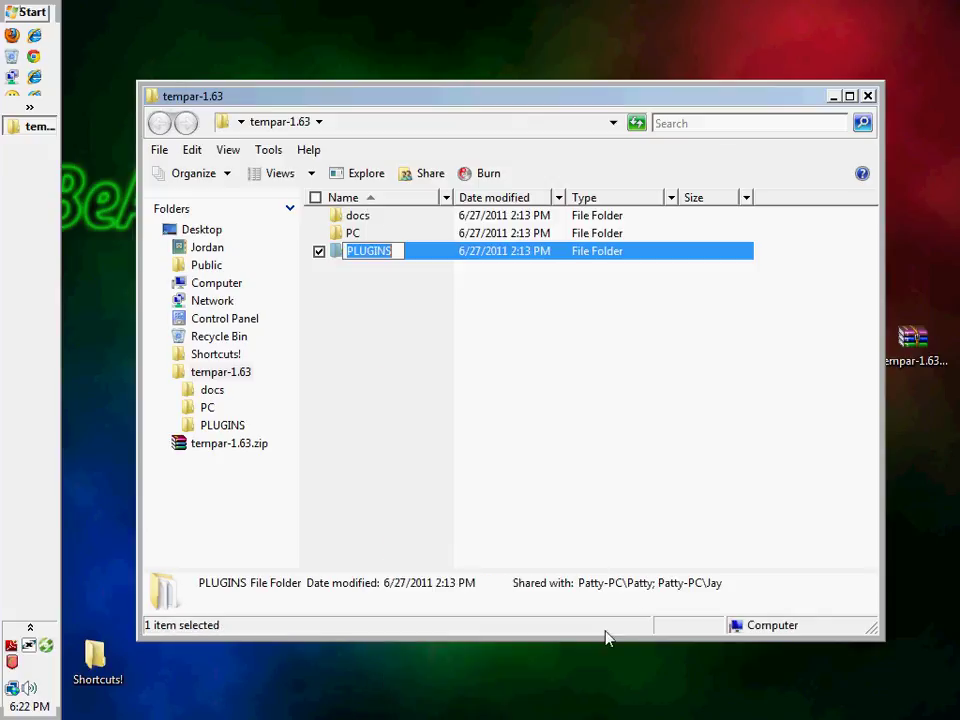
text(seplugins)
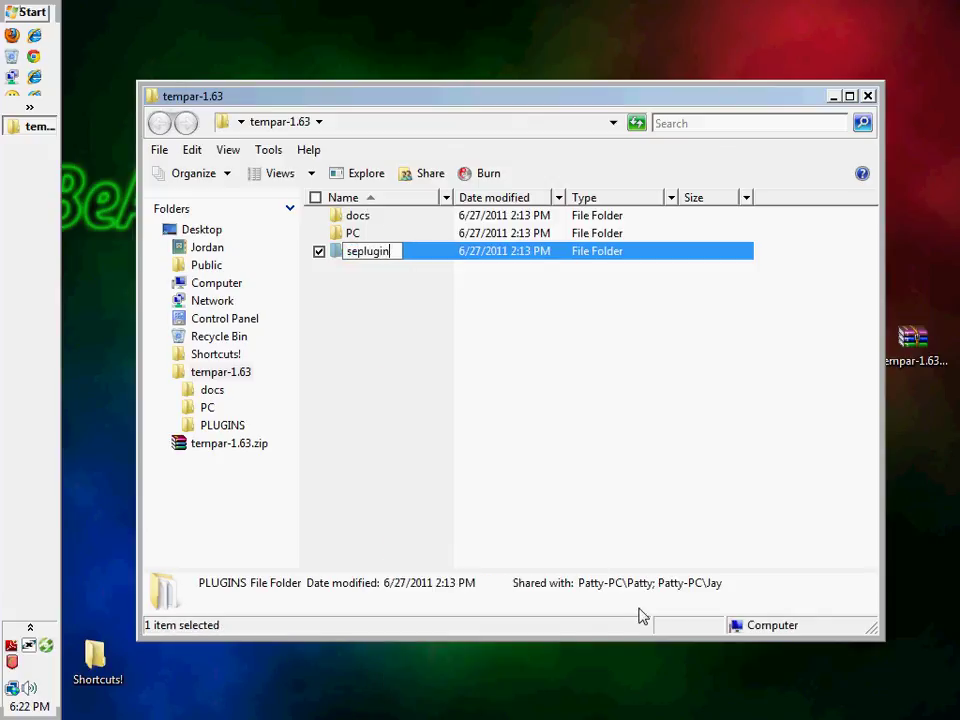
key(ctrl+a)
key(BackSpace)
text(S)
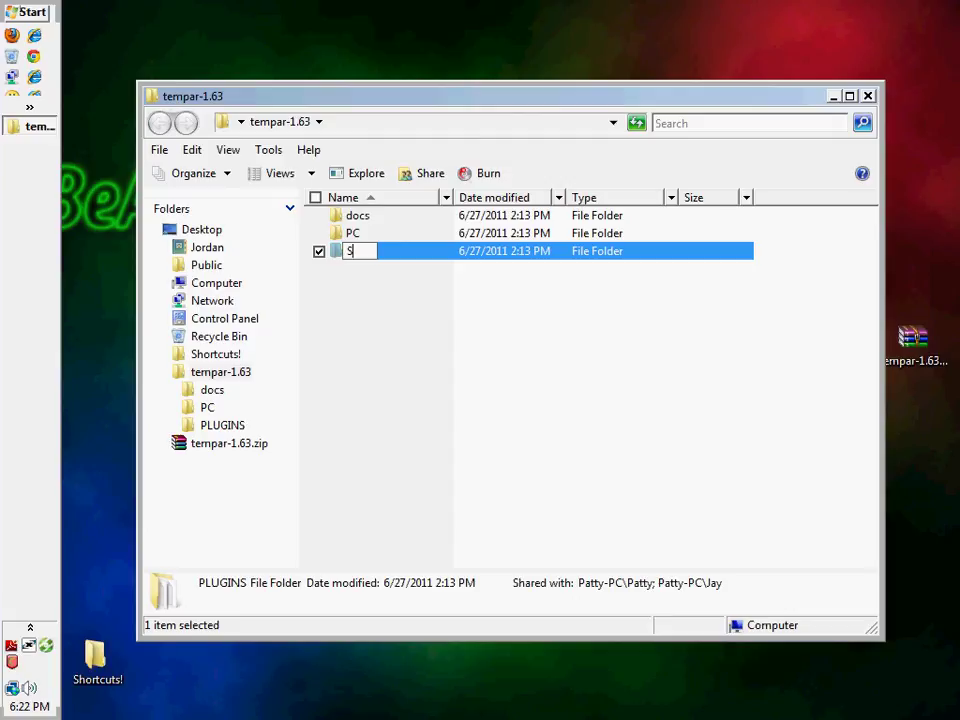
text(EPLUGINS)
key(Return)
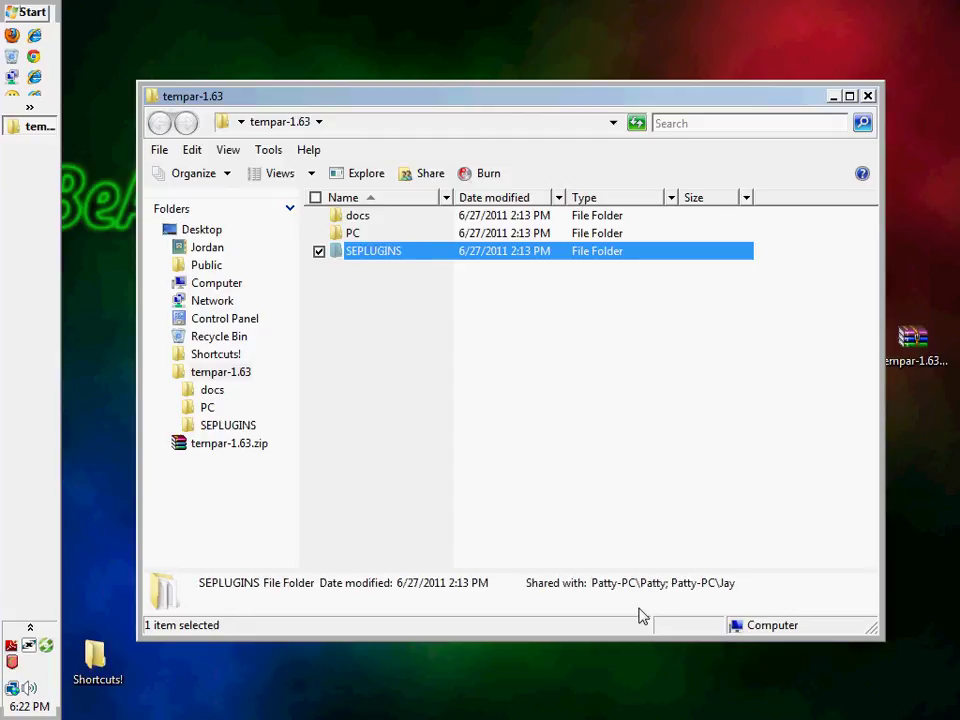
In SEPLUGINS, change the game.txt path to ms0:/seplugins/TempAR/ and save it
double_click(379, 251)
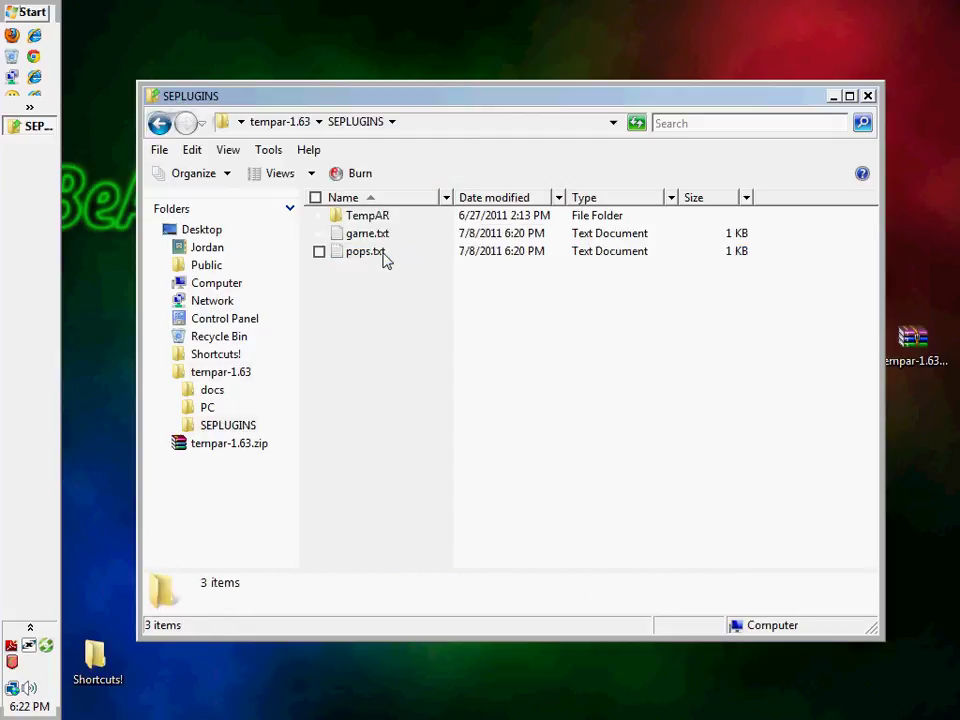
click(388, 236)
click(388, 236)
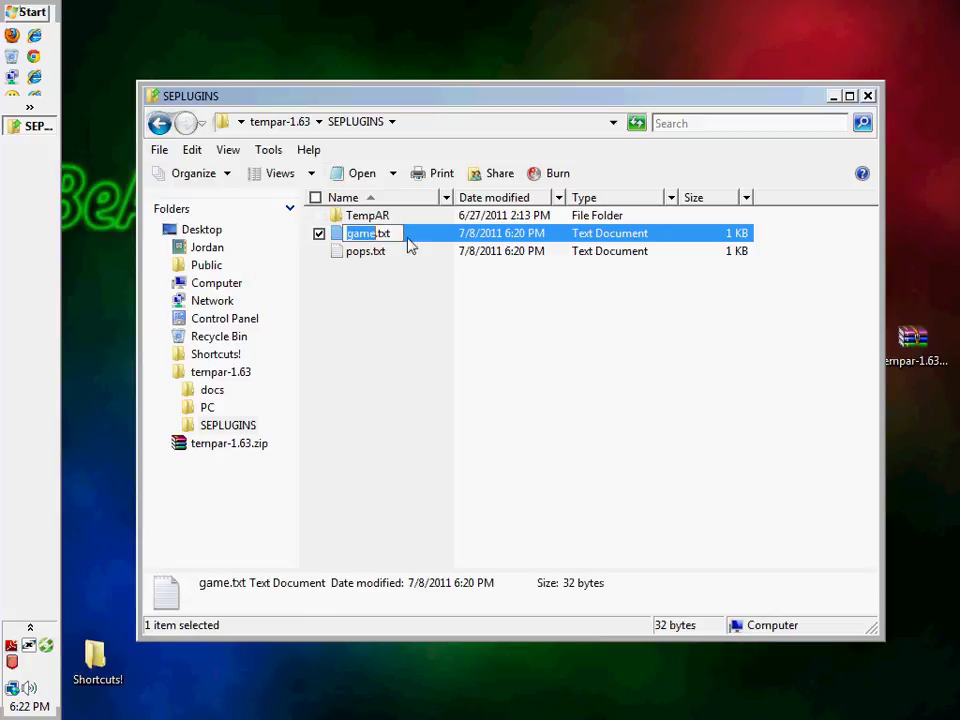
click(407, 244)
double_click(416, 240)
click(365, 109)
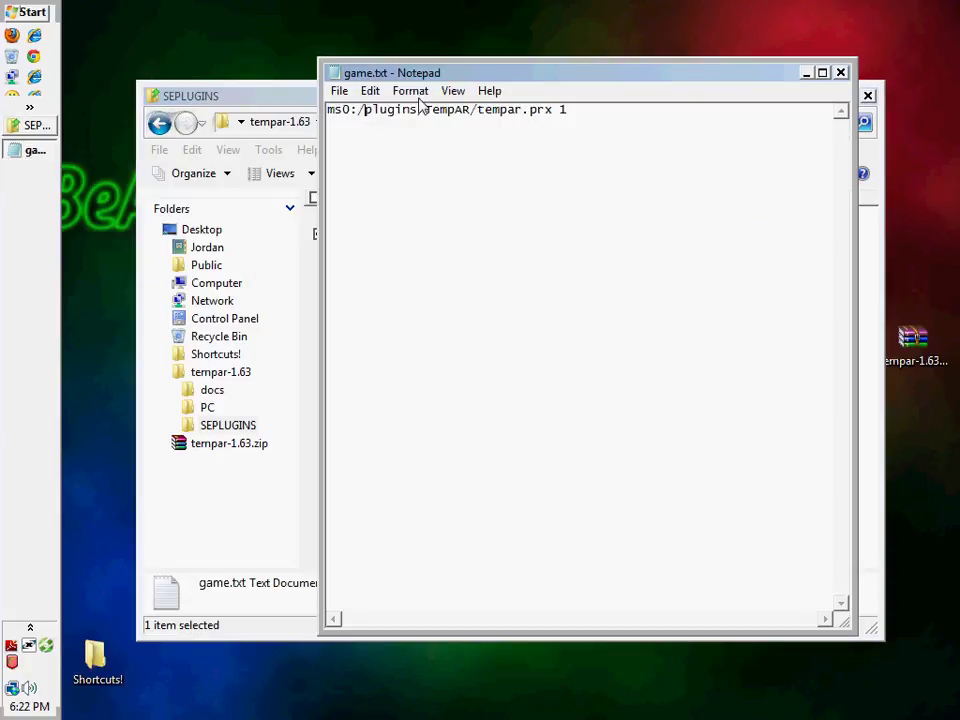
text(SE)
key(BackSpace)
key(BackSpace)
text(se)
click(843, 73)
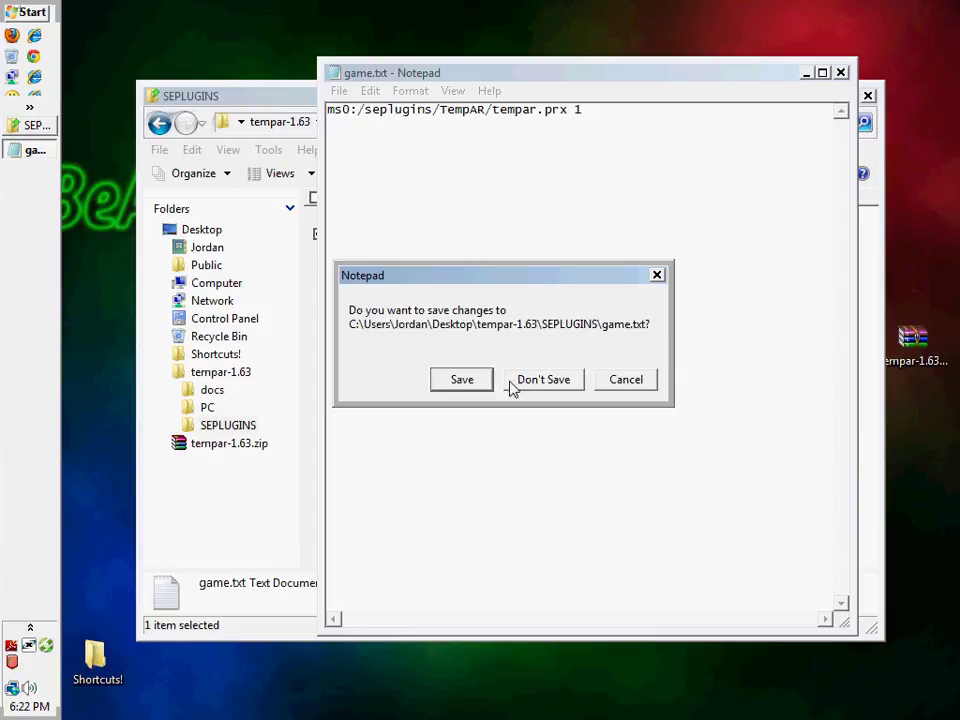
click(512, 380)
Change the pops.txt path to ms0:/seplugins/TempAR/, save it, and close the folder window
double_click(402, 252)
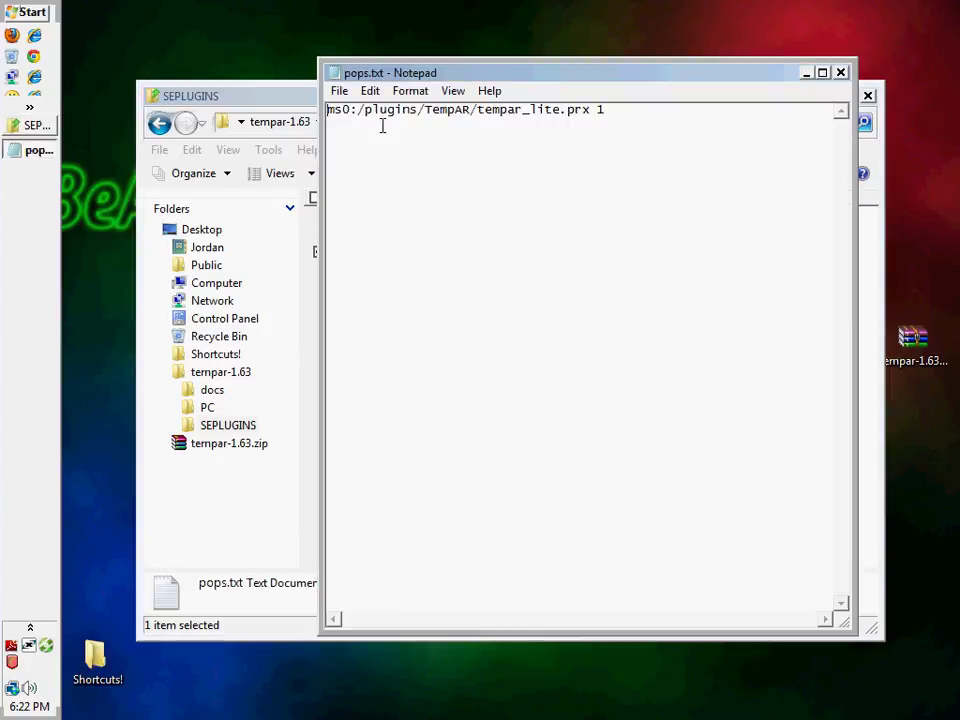
click(366, 116)
text(se)
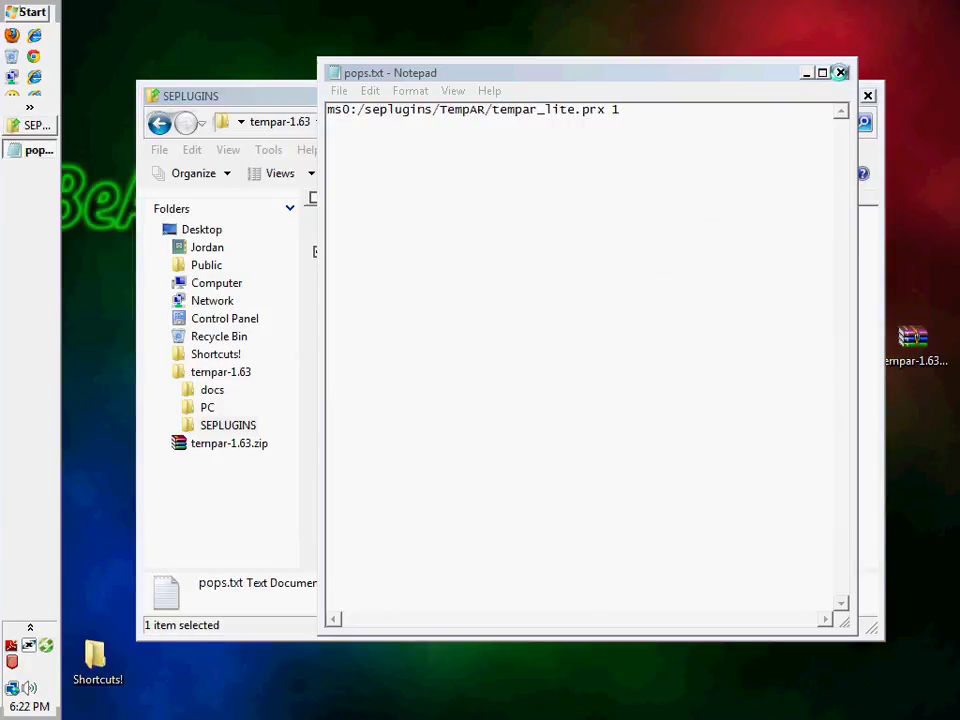
click(841, 72)
click(470, 382)
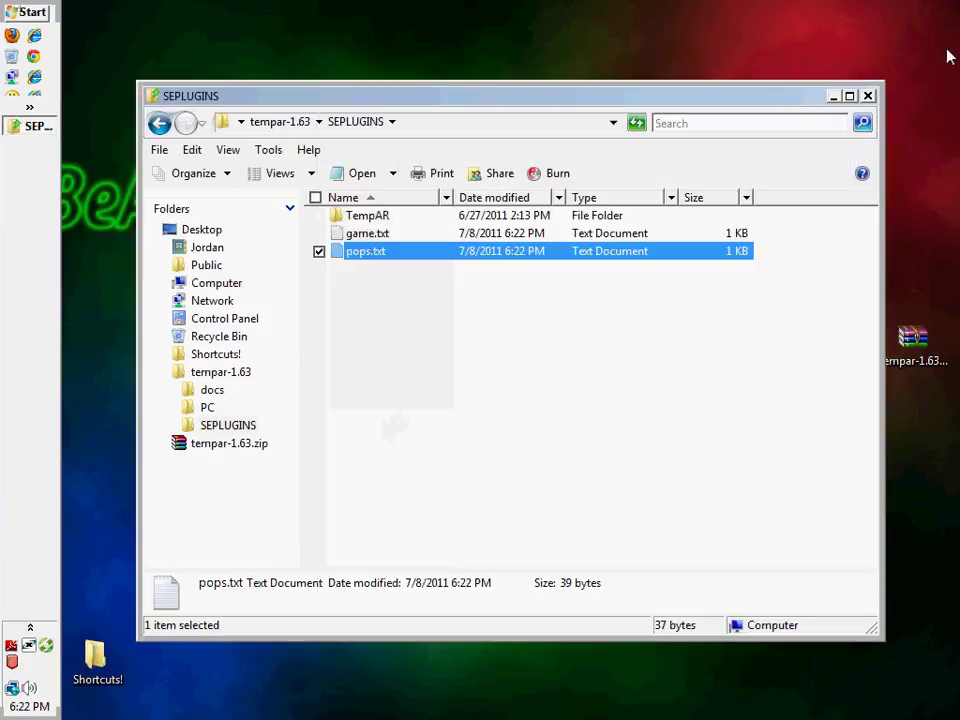
click(867, 95)
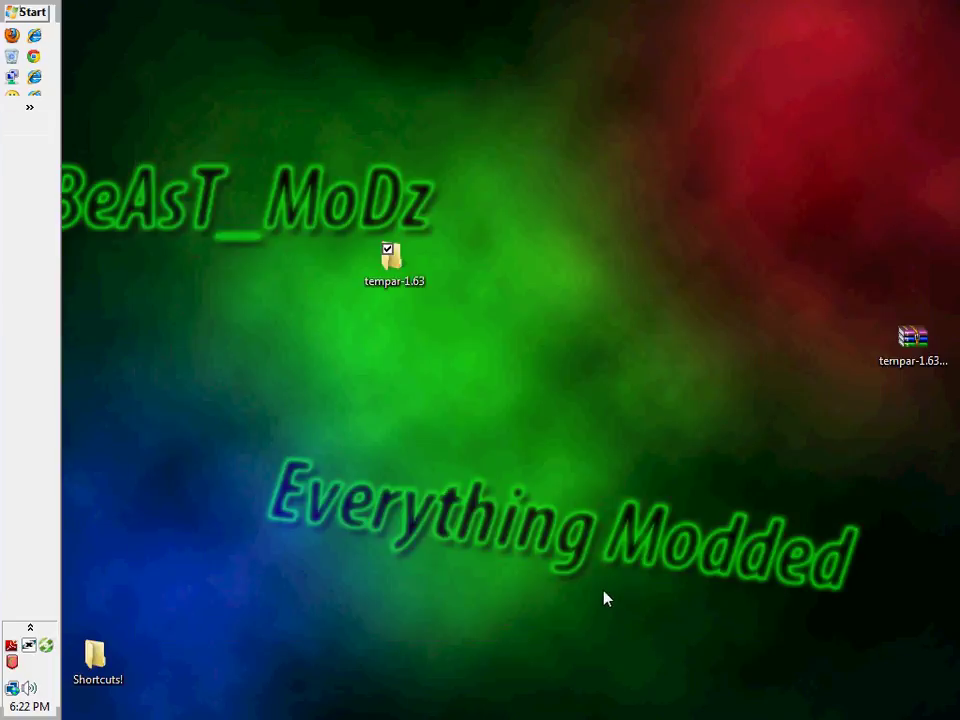